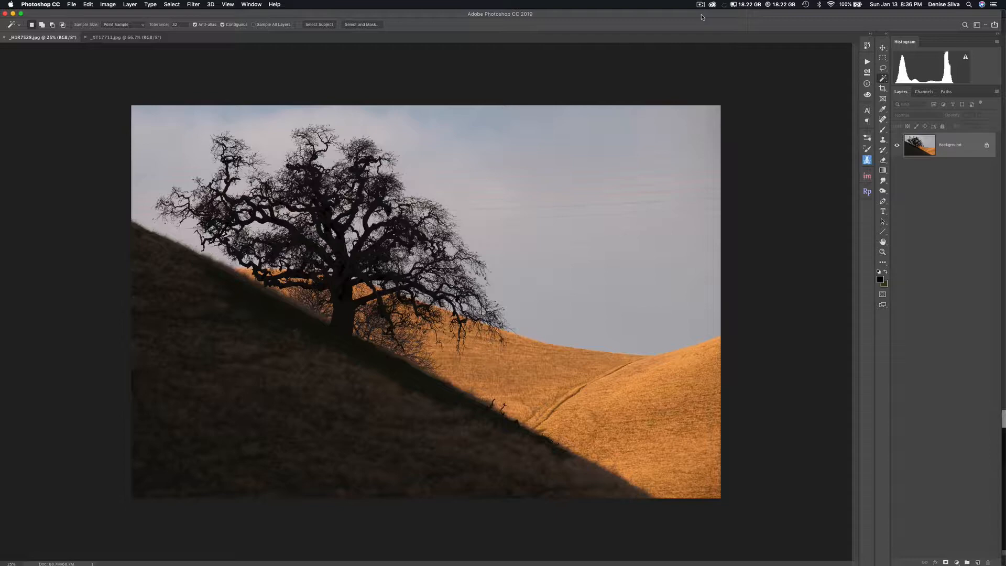
# - Examine the power lines crossing the sky and running behind the tree branches at closer range
pyautogui.press('super+equal')
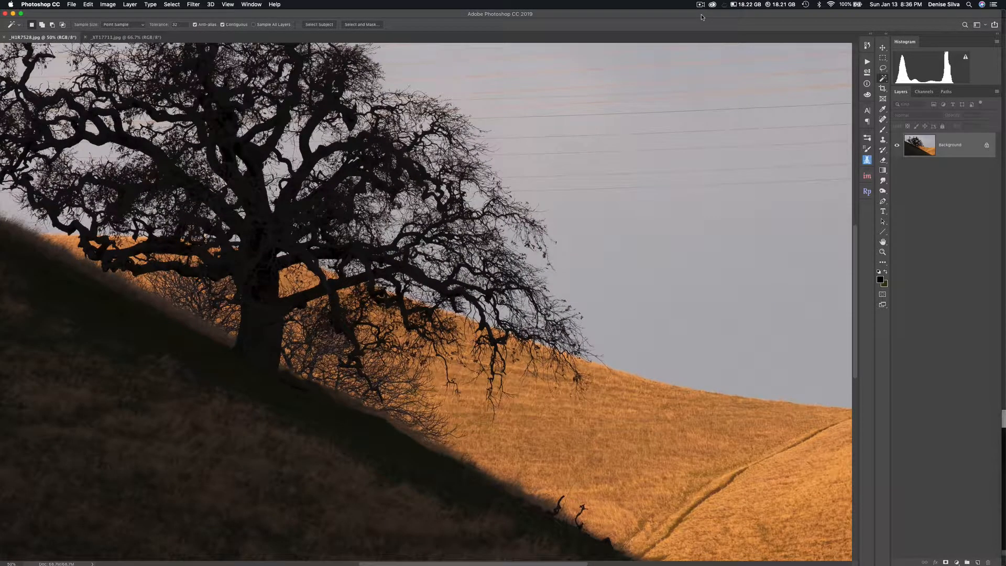
pyautogui.scroll(5, 606, 169)
pyautogui.hscroll(5, 606, 168)
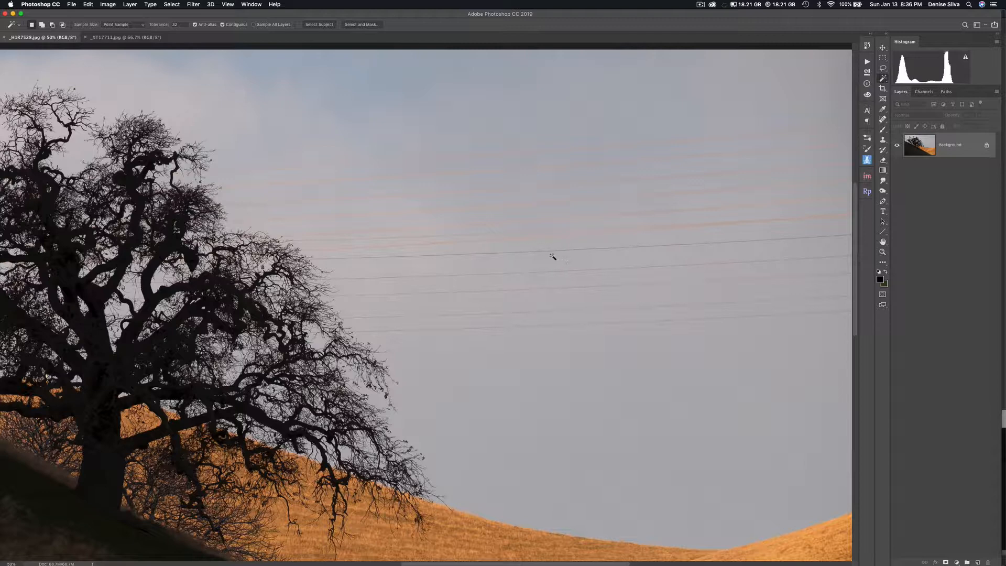
pyautogui.click(884, 129)
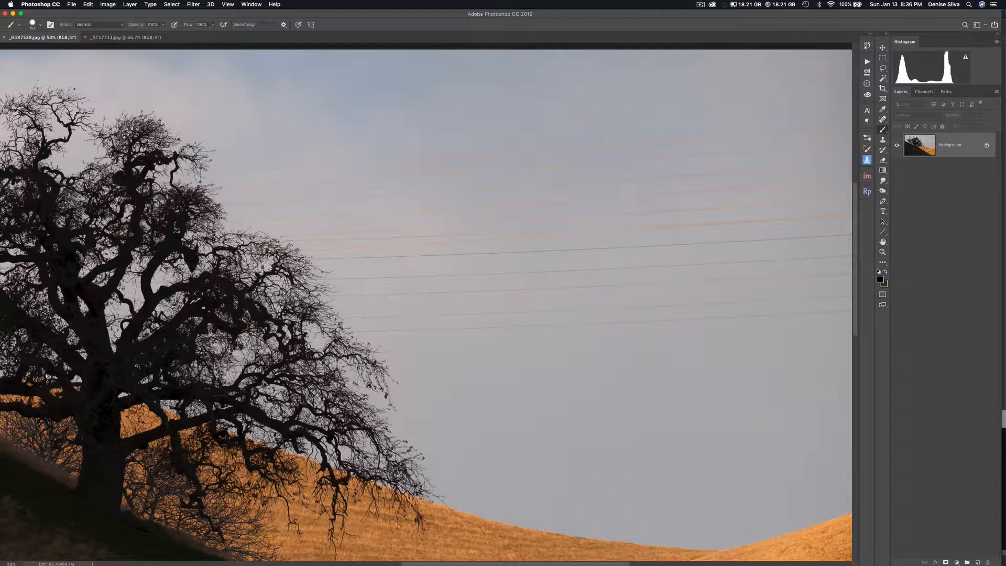
pyautogui.moveTo(105, 271); pyautogui.dragTo(550, 280)
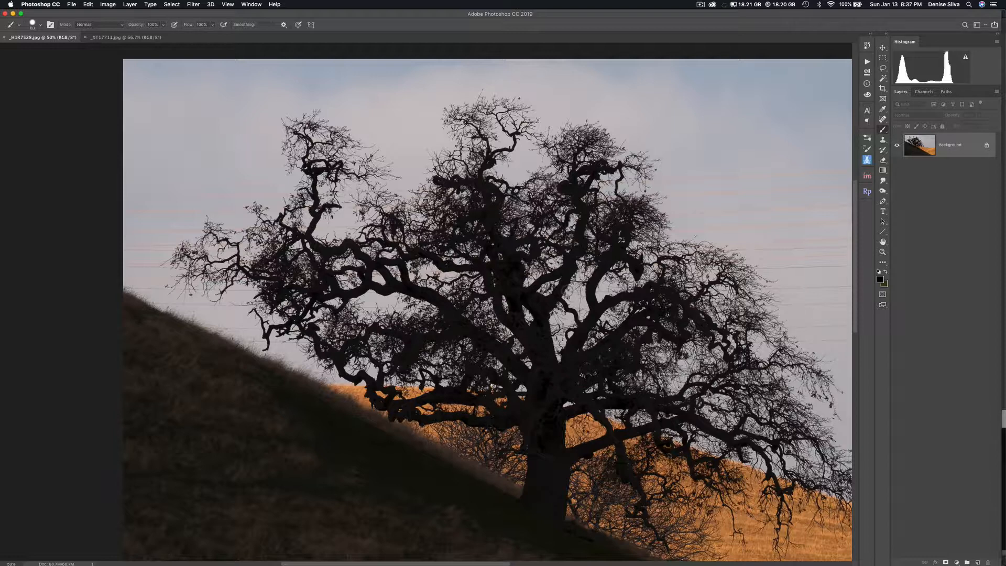
pyautogui.press('super+minus')
pyautogui.press('super+minus')
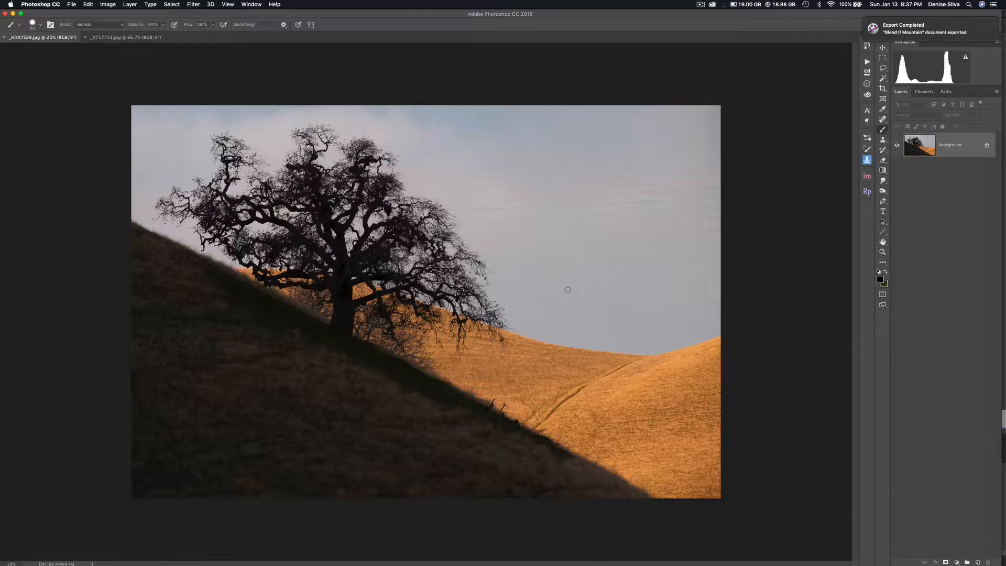
# - Unlock the Background layer and open the Color Range selection for it
pyautogui.click(987, 145)
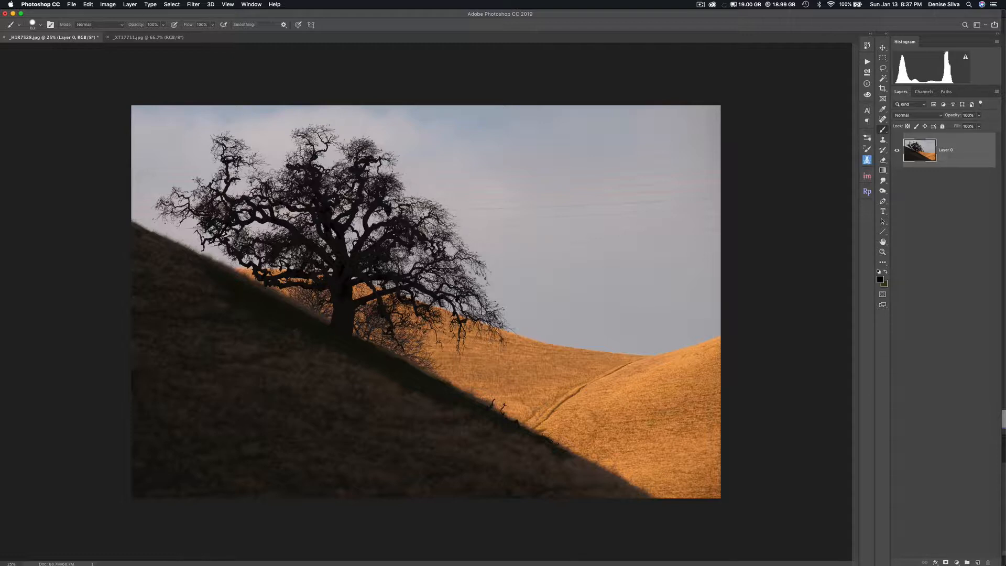
pyautogui.click(172, 4)
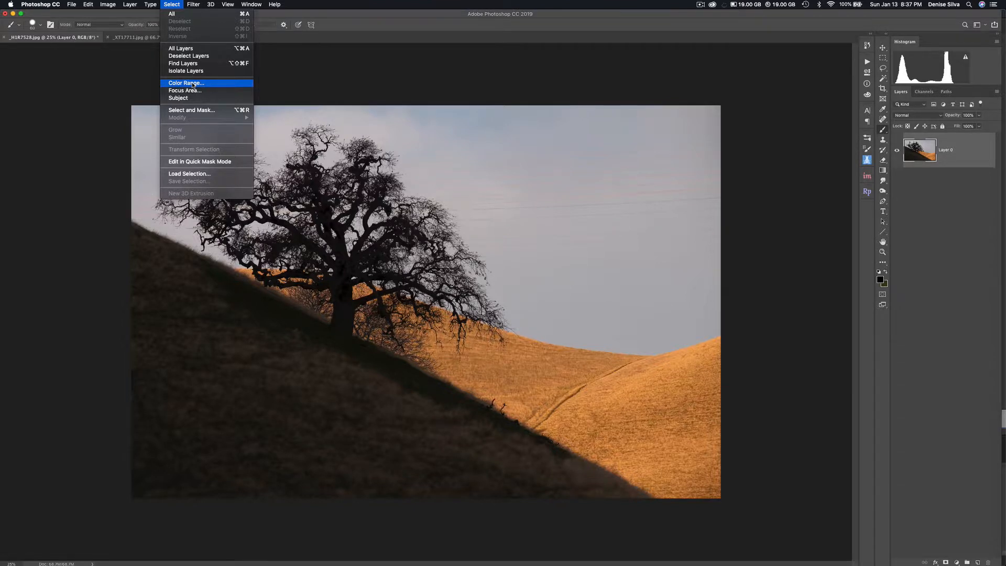
pyautogui.click(194, 85)
# - Try building the Color Range selection from sampled colors, adding samples from the sky and the golden hill
pyautogui.click(555, 25)
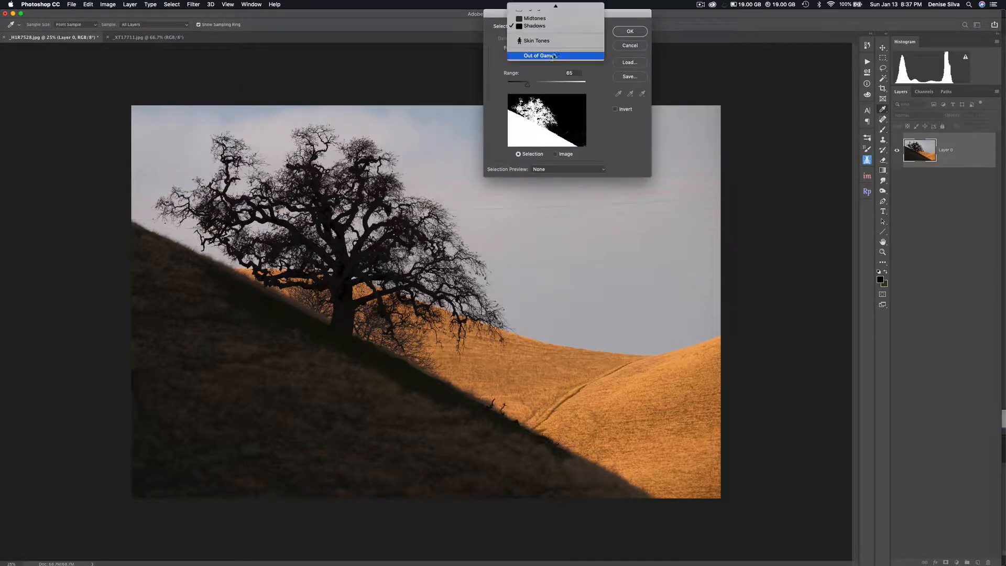
pyautogui.click(548, 92)
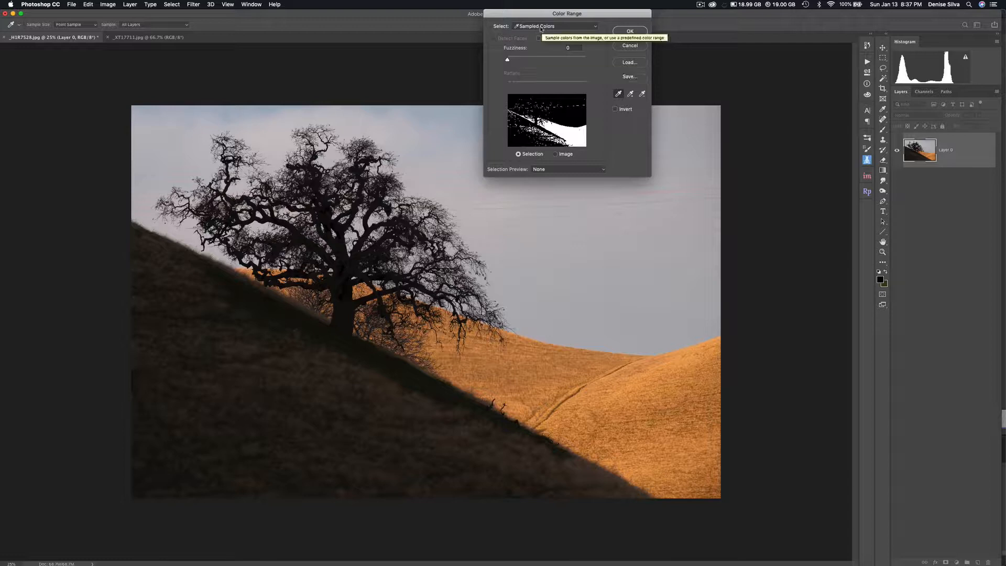
pyautogui.click(631, 94)
pyautogui.click(586, 292)
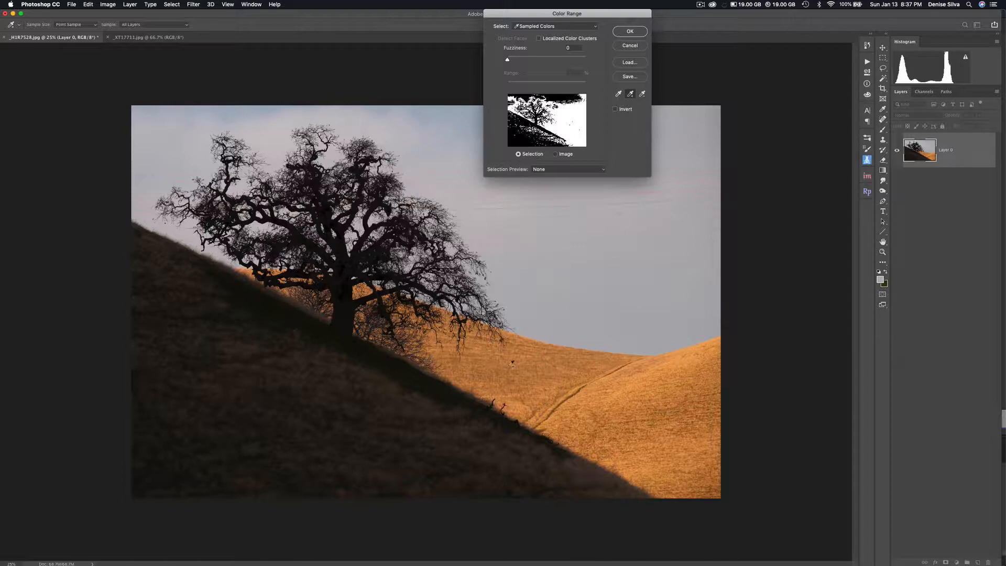
pyautogui.click(492, 363)
# - Select the image's Shadows with Color Range at 21% fuzziness
pyautogui.click(539, 27)
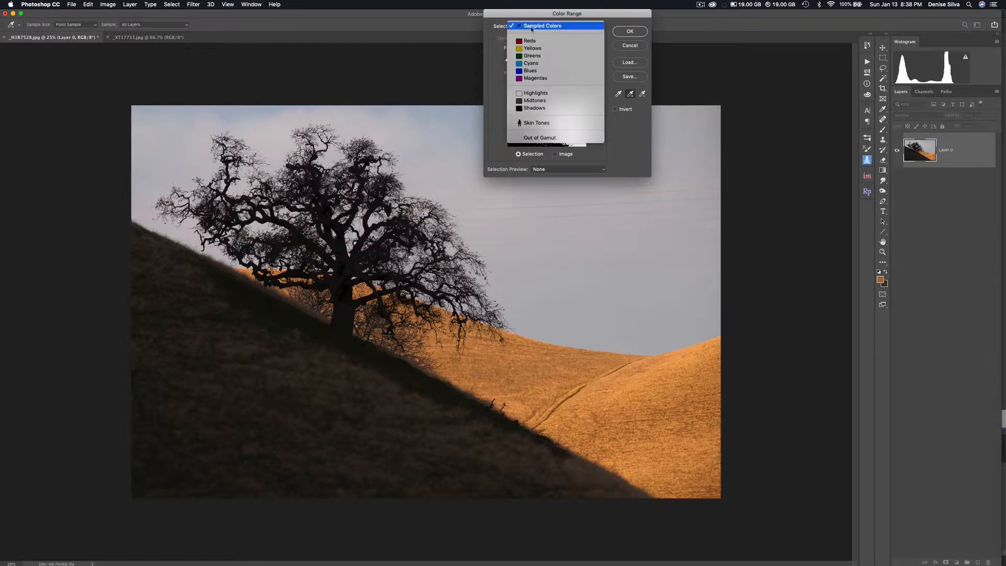
pyautogui.click(530, 108)
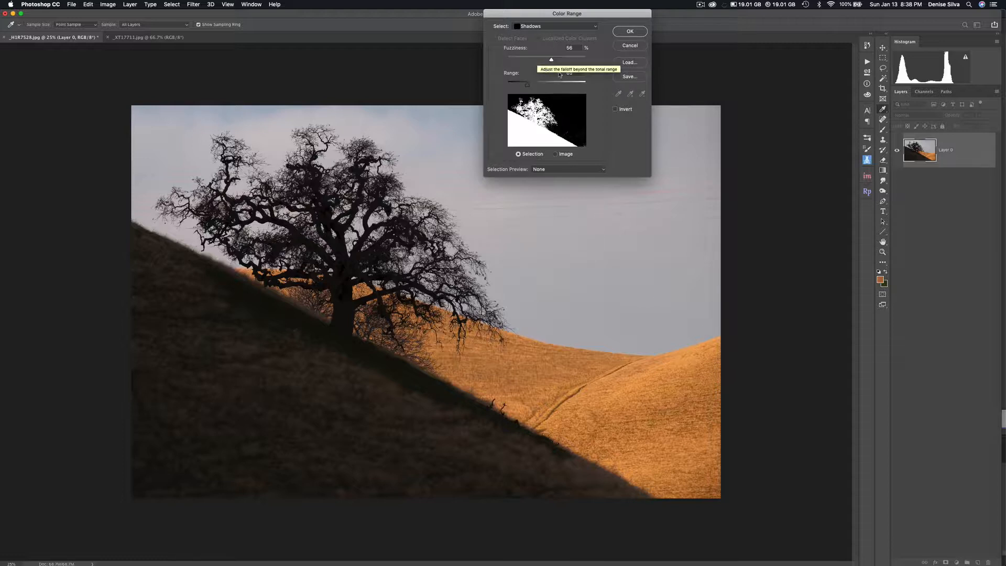
pyautogui.moveTo(551, 62); pyautogui.dragTo(524, 62)
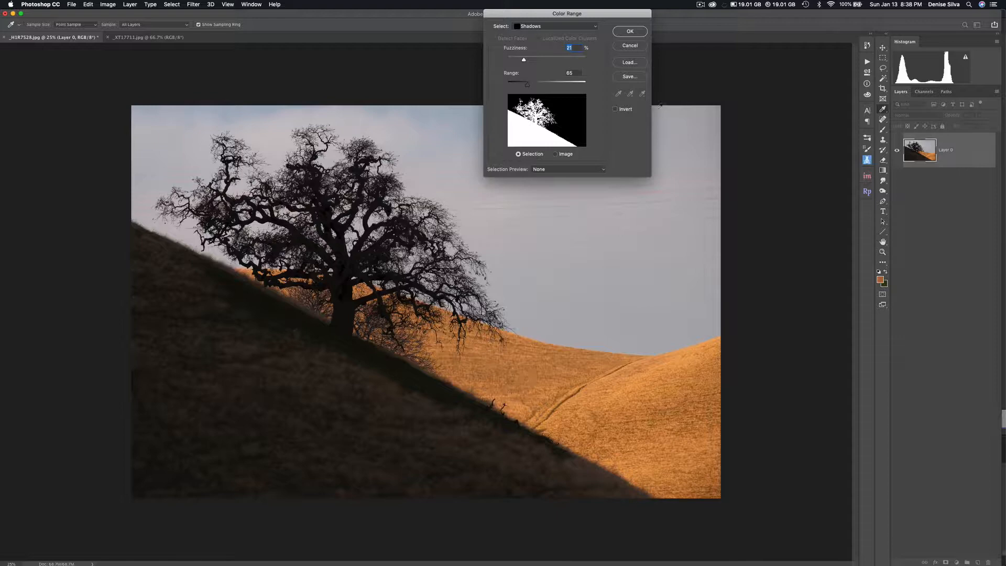
pyautogui.click(630, 32)
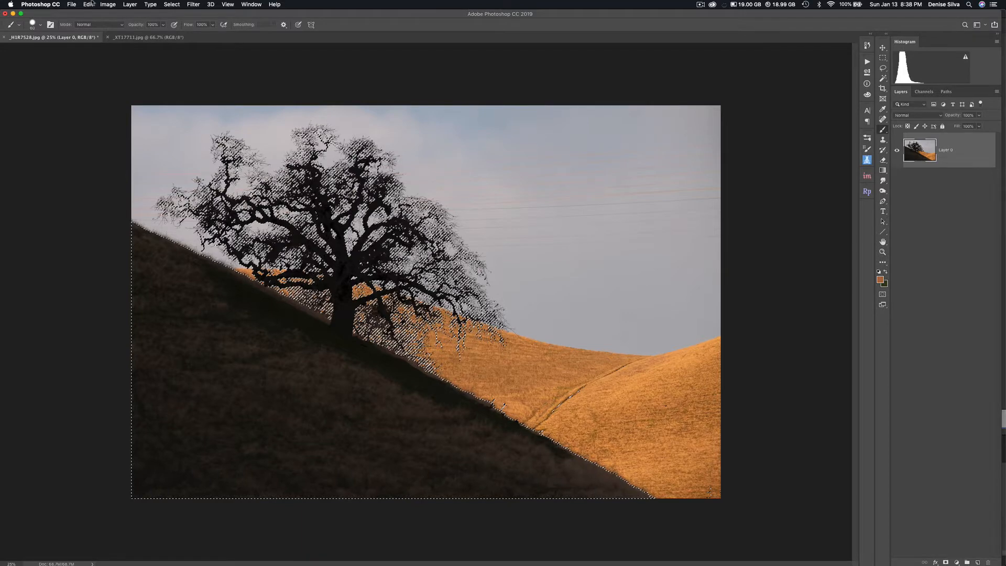
# - Save the shadow selection as a new channel named "shadows" and deselect it
pyautogui.click(172, 4)
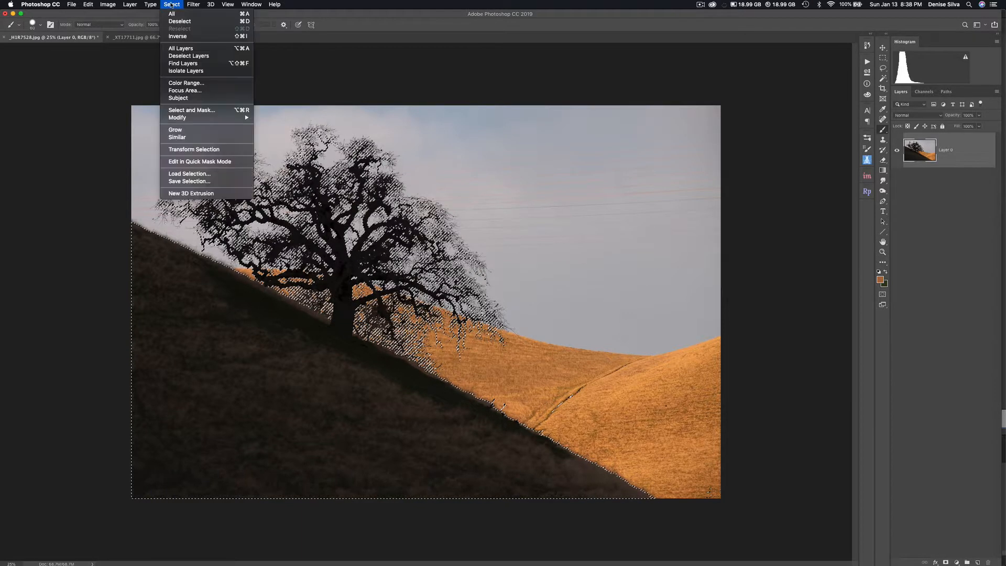
pyautogui.click(180, 183)
pyautogui.write('sh')
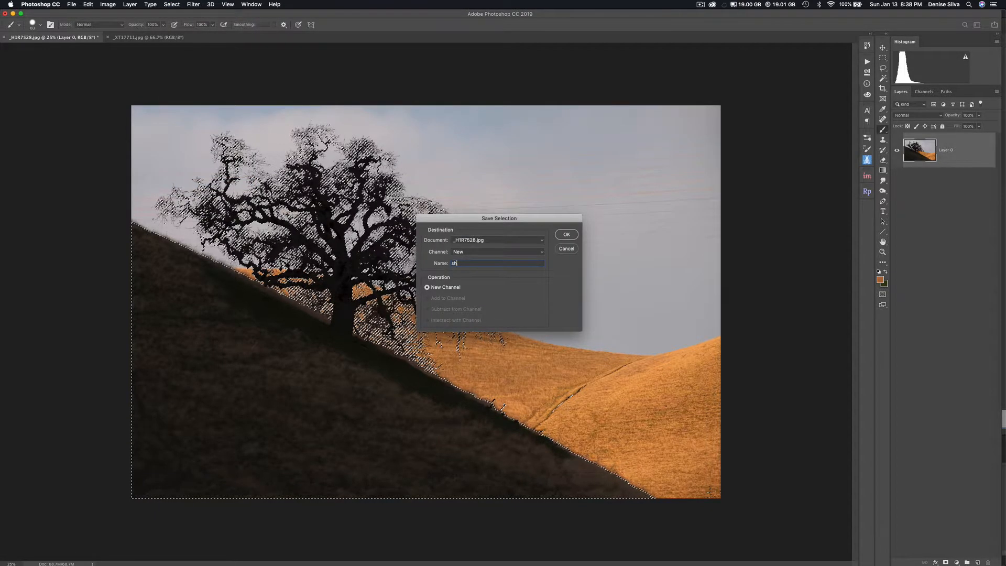
pyautogui.write('adow')
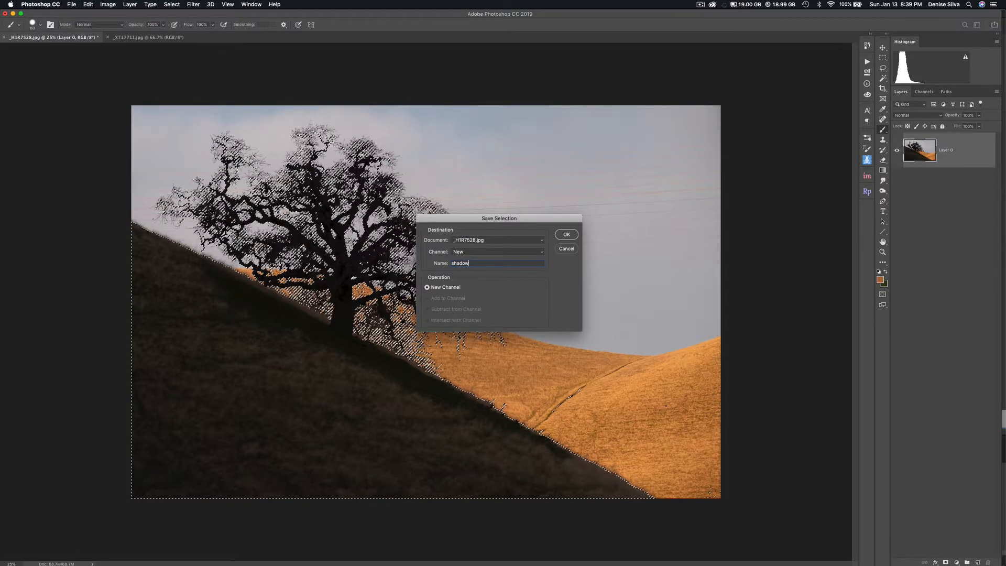
pyautogui.write('s')
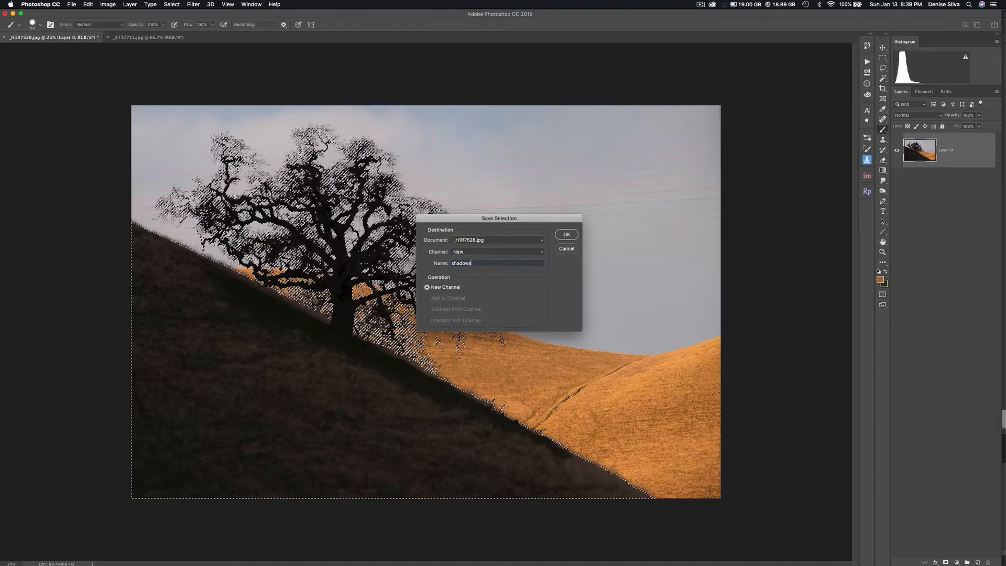
pyautogui.click(570, 235)
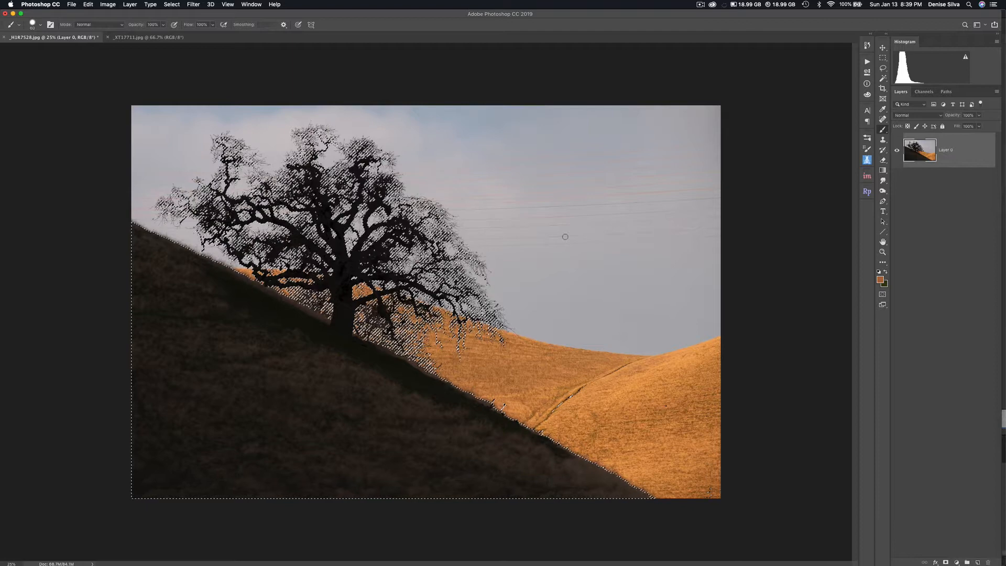
pyautogui.press('super+d')
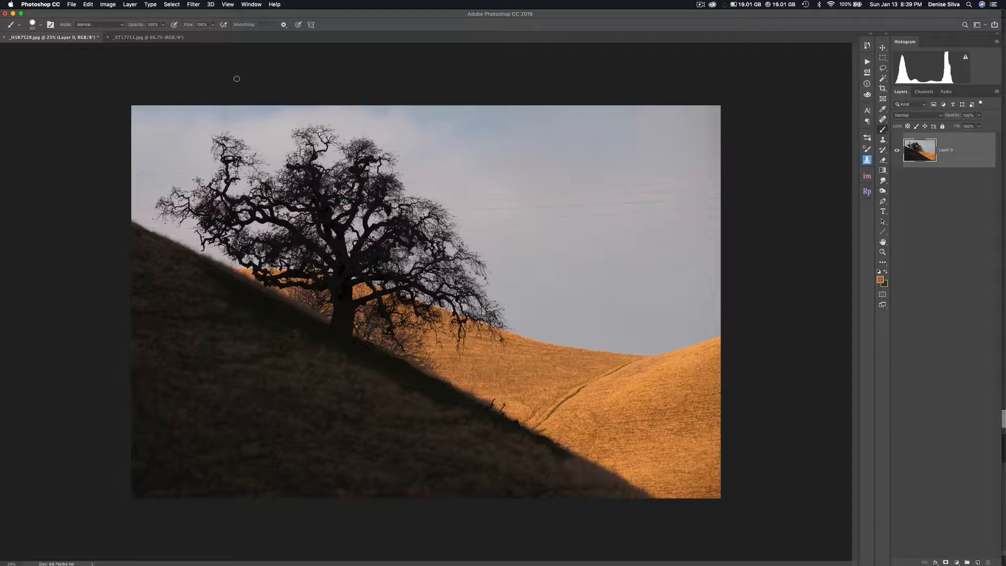
# - Select the image's Midtones with Color Range at 7% fuzziness
pyautogui.click(170, 5)
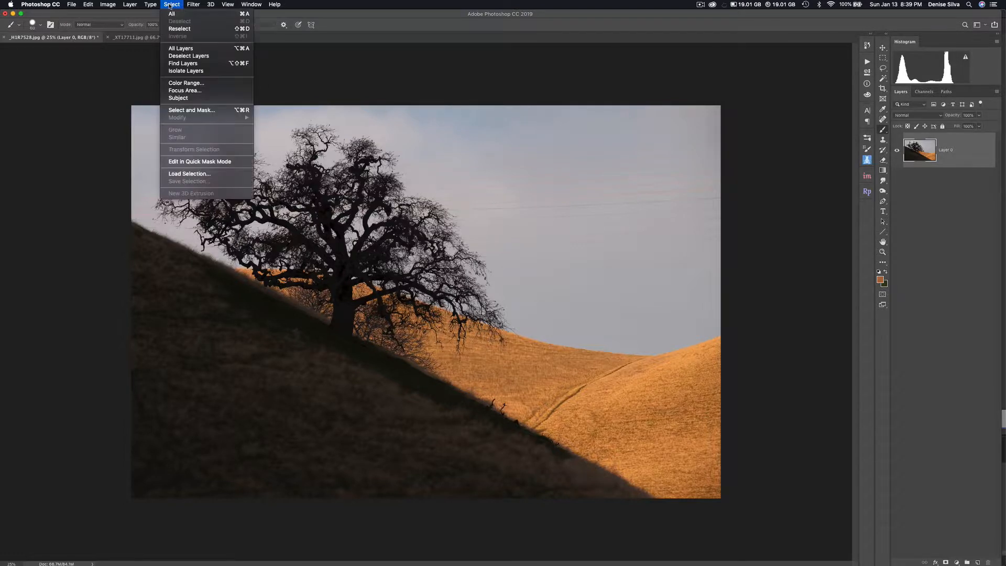
pyautogui.click(186, 82)
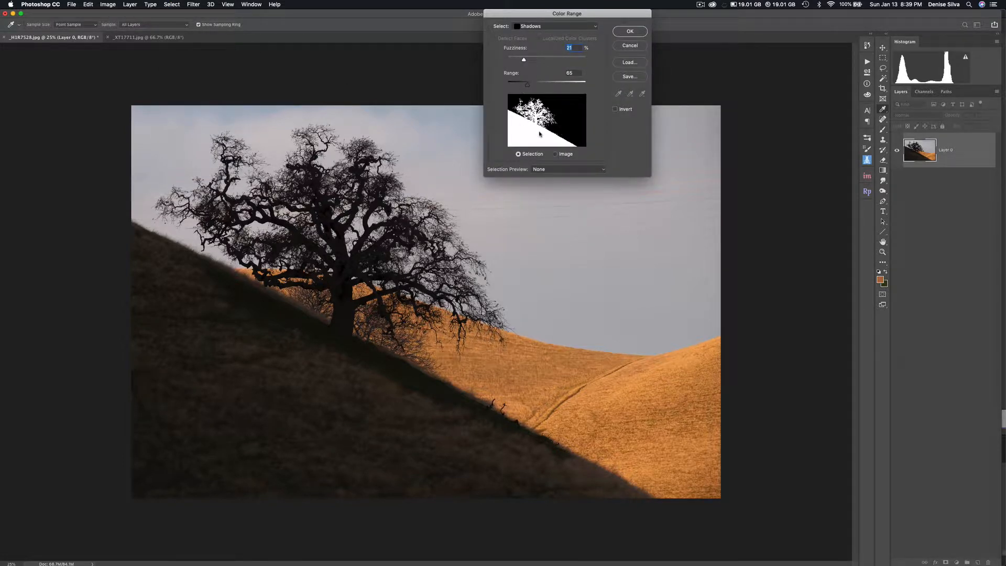
pyautogui.click(548, 26)
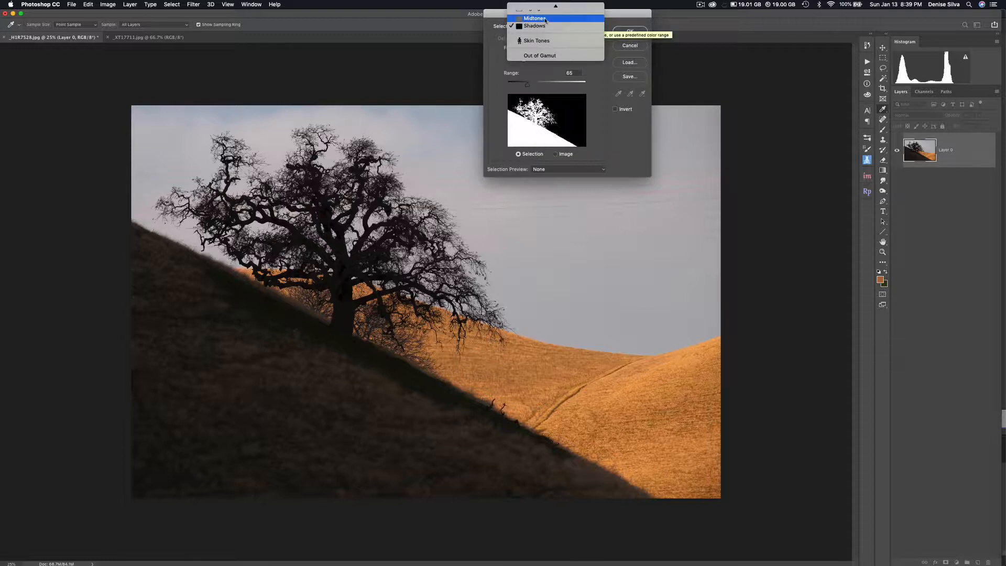
pyautogui.click(545, 19)
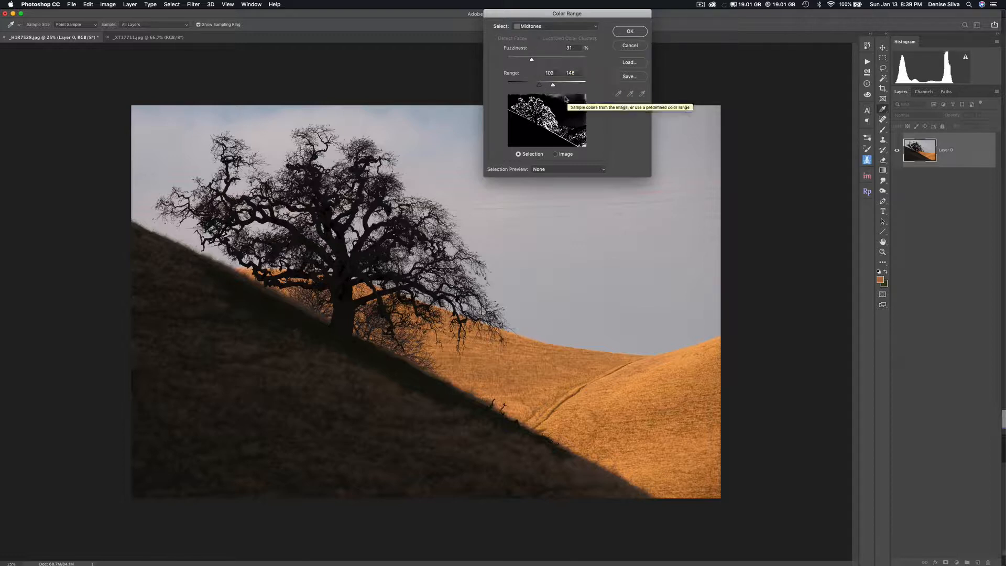
pyautogui.moveTo(531, 59); pyautogui.dragTo(512, 61)
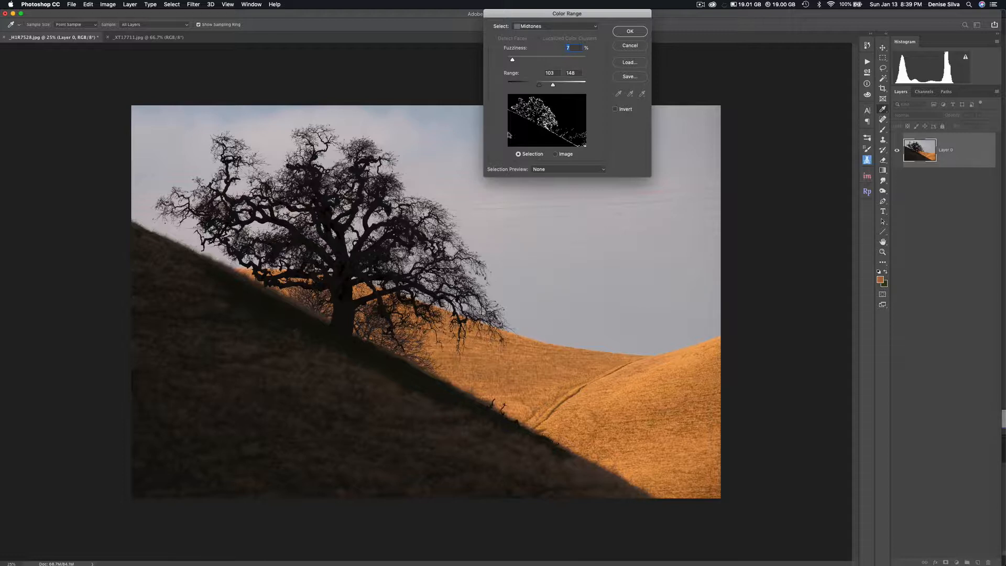
pyautogui.click(630, 31)
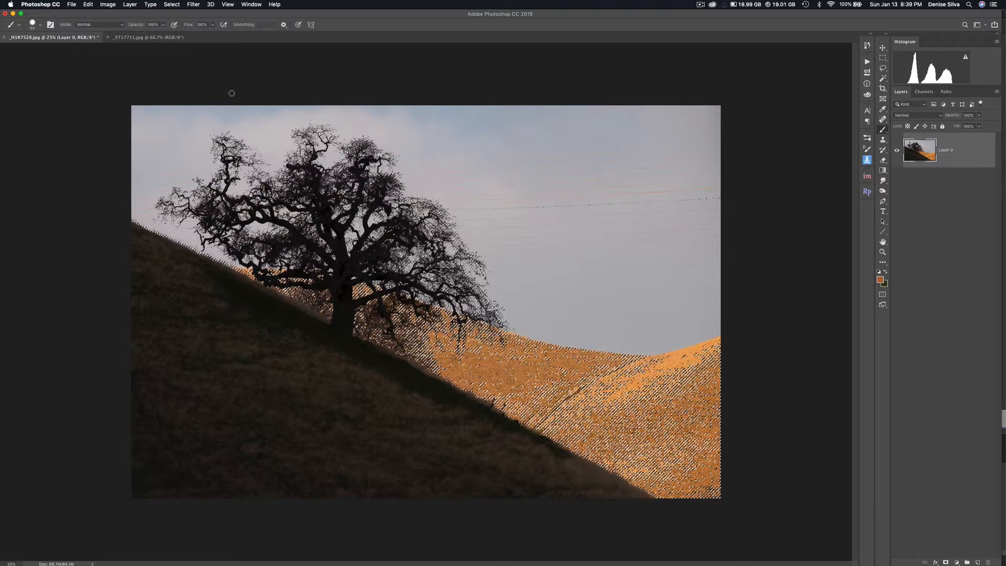
pyautogui.click(175, 5)
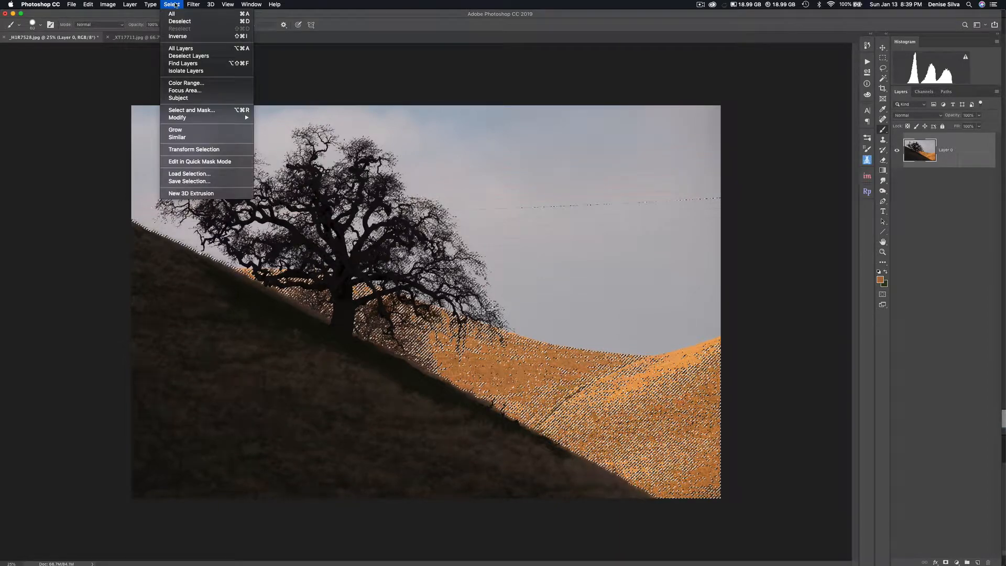
pyautogui.click(187, 182)
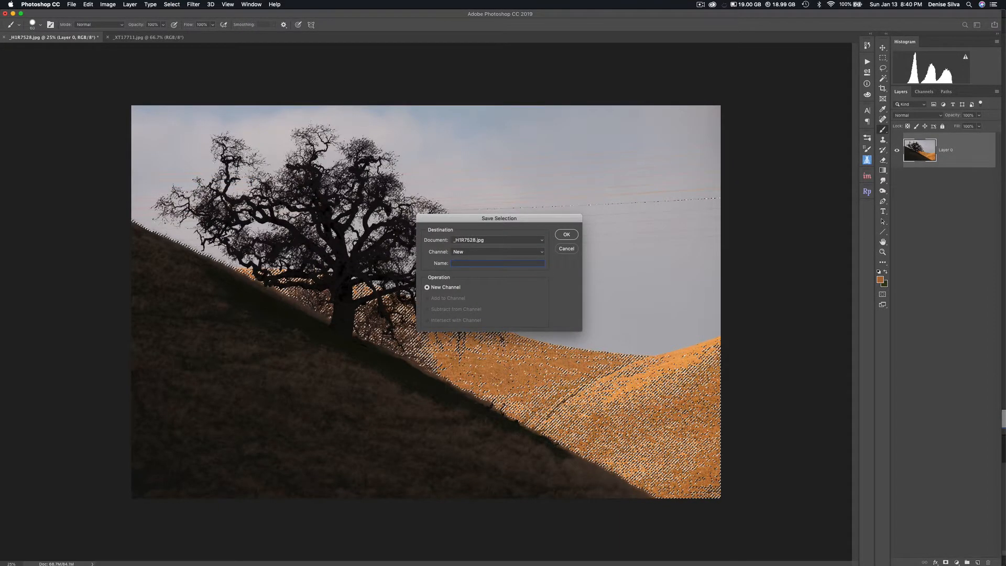
pyautogui.write('midto')
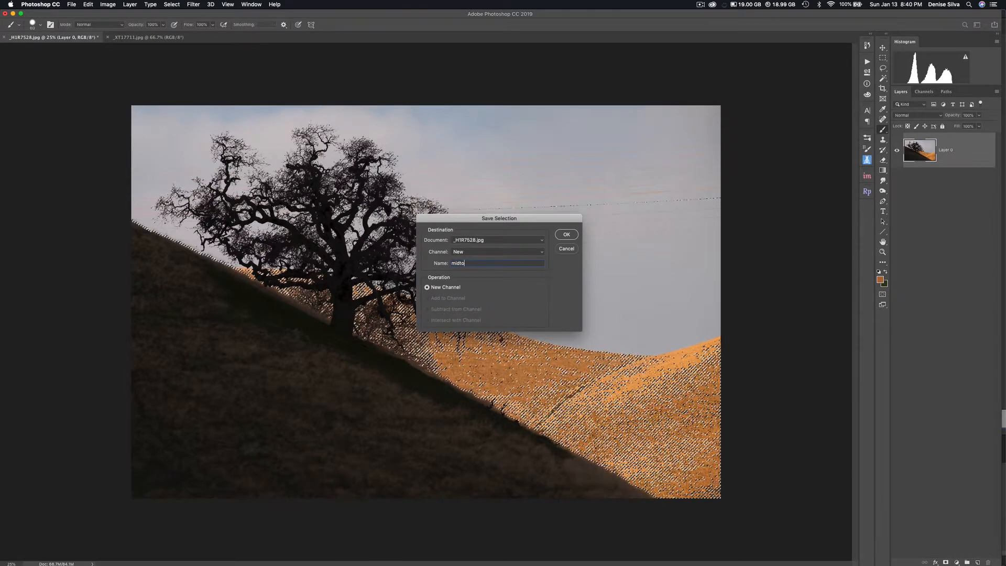
pyautogui.write('nes')
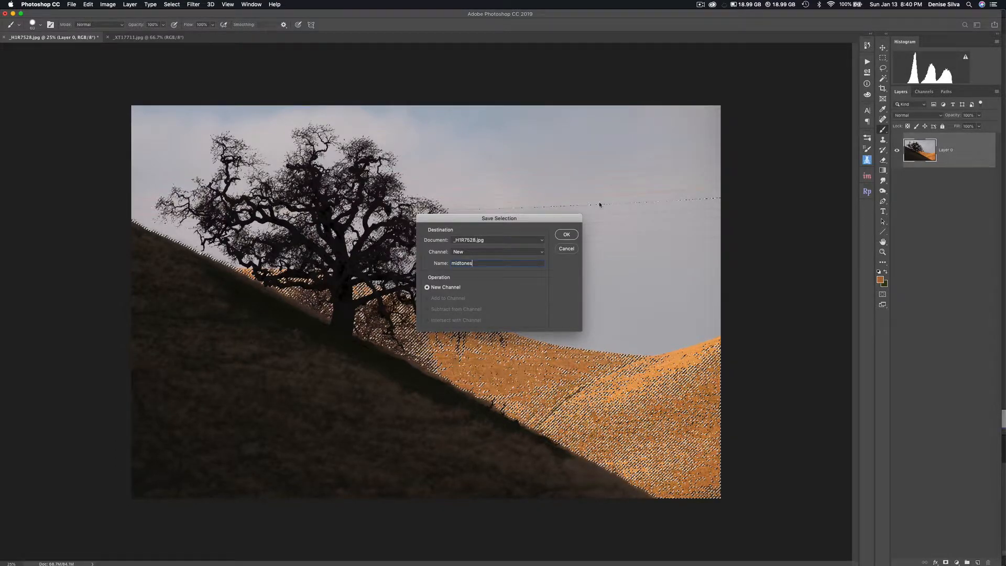
pyautogui.click(571, 250)
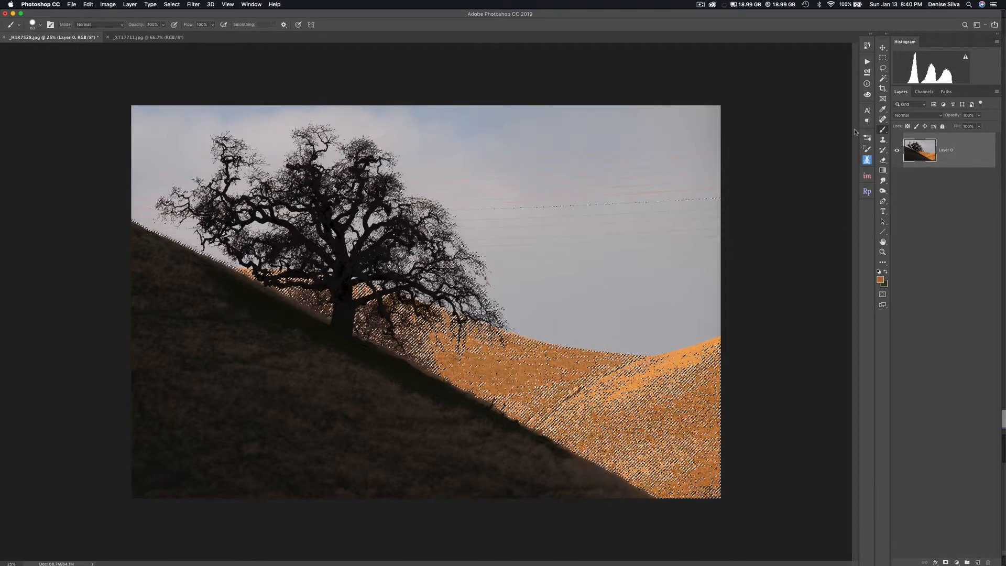
# - Subtract the stray power line in the sky from the midtone selection with an enlarged Quick Selection brush
pyautogui.click(883, 79)
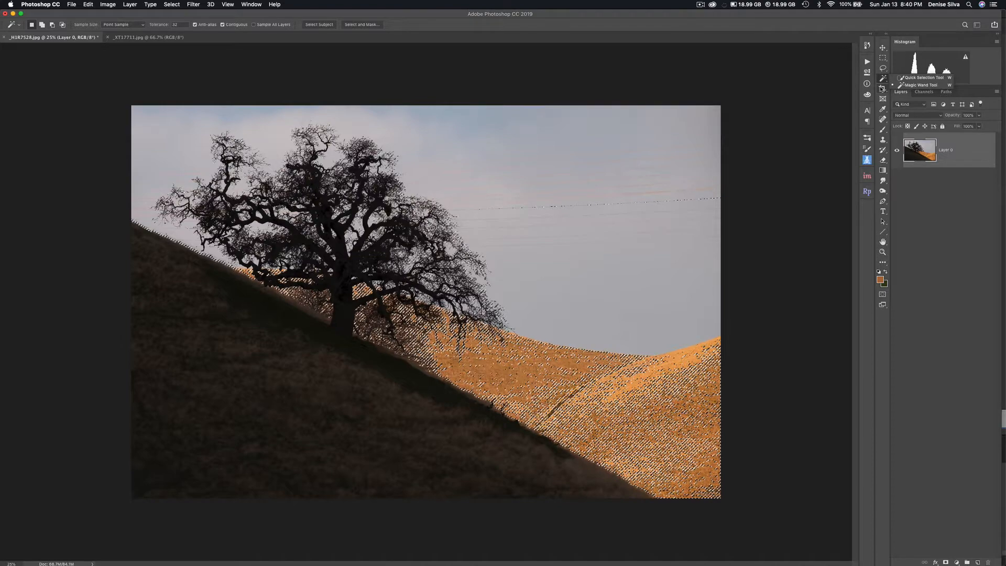
pyautogui.click(908, 78)
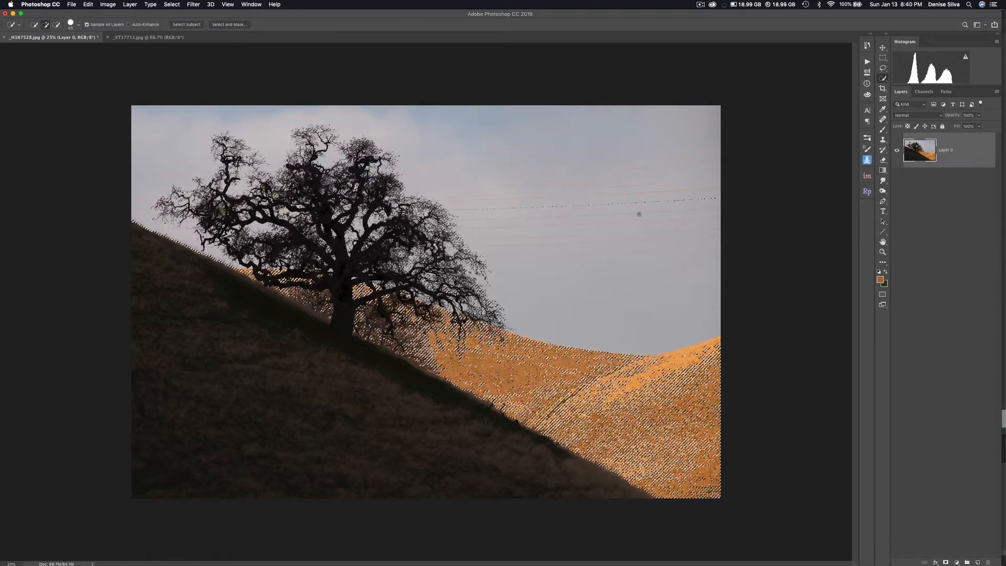
pyautogui.press(']')
pyautogui.press(']')
pyautogui.press(']')
pyautogui.press(']')
pyautogui.press(']')
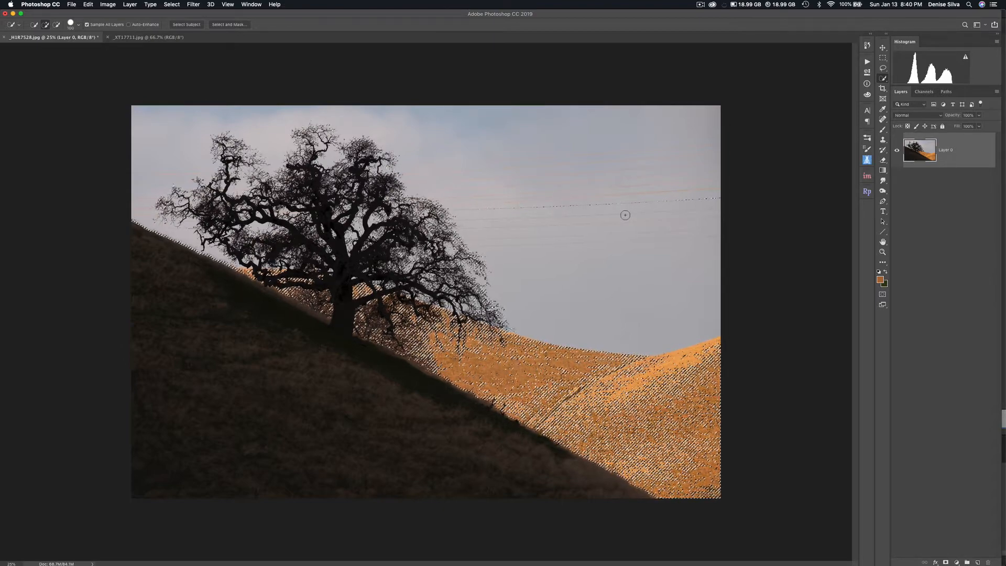
pyautogui.press('alt')
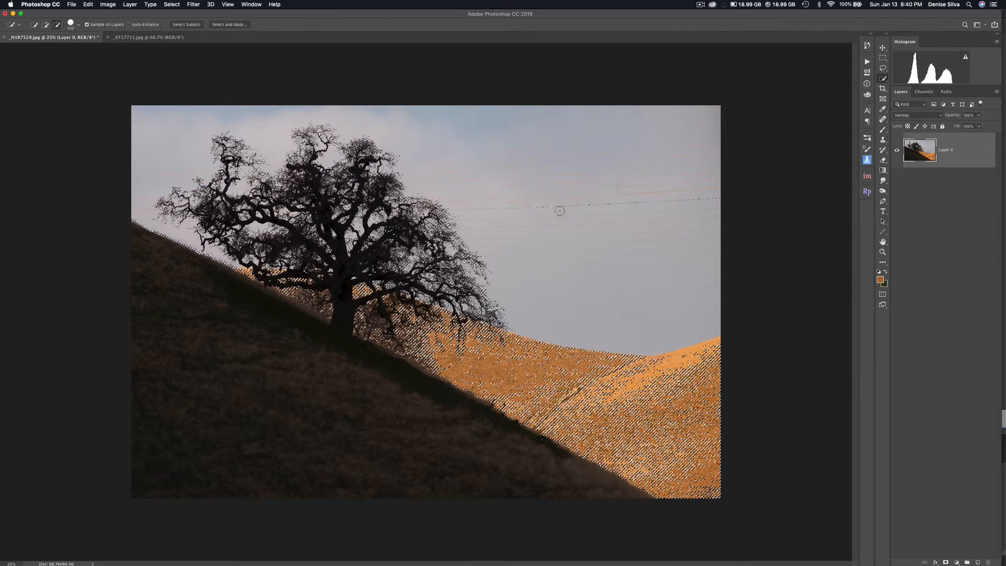
pyautogui.moveTo(493, 208); pyautogui.dragTo(718, 195)
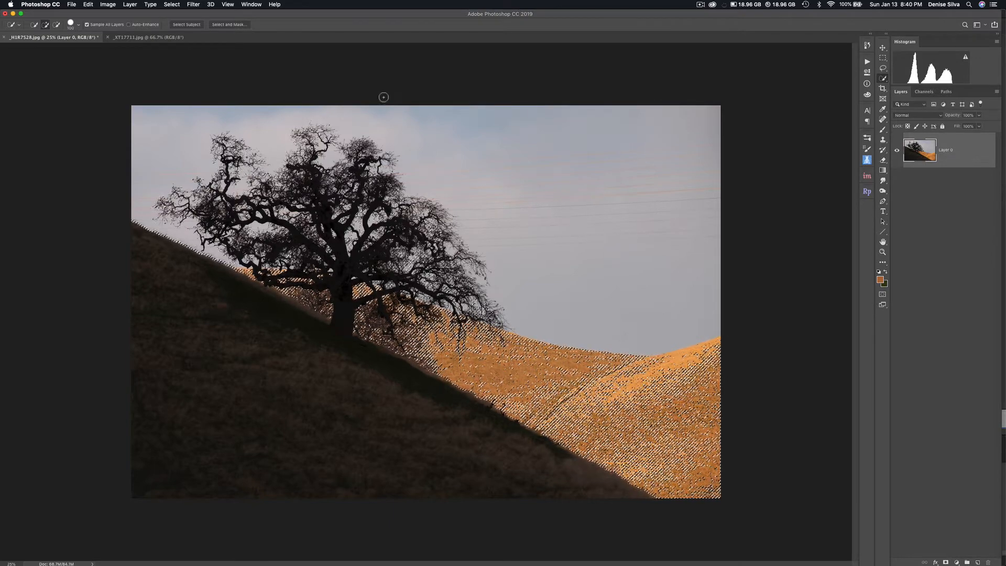
# - Save the cleaned midtone selection as a new channel named "midtones" and deselect it
pyautogui.click(172, 4)
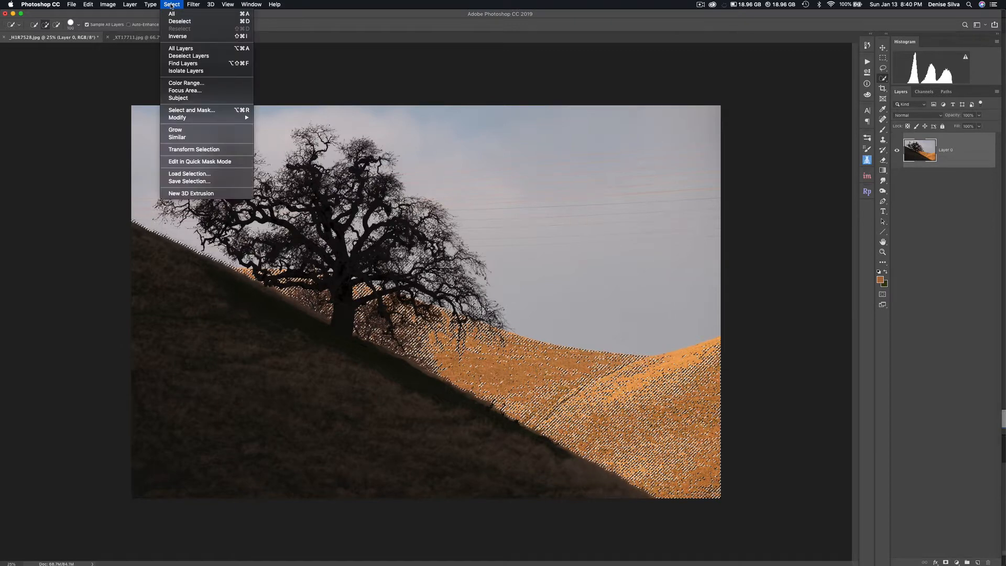
pyautogui.click(181, 182)
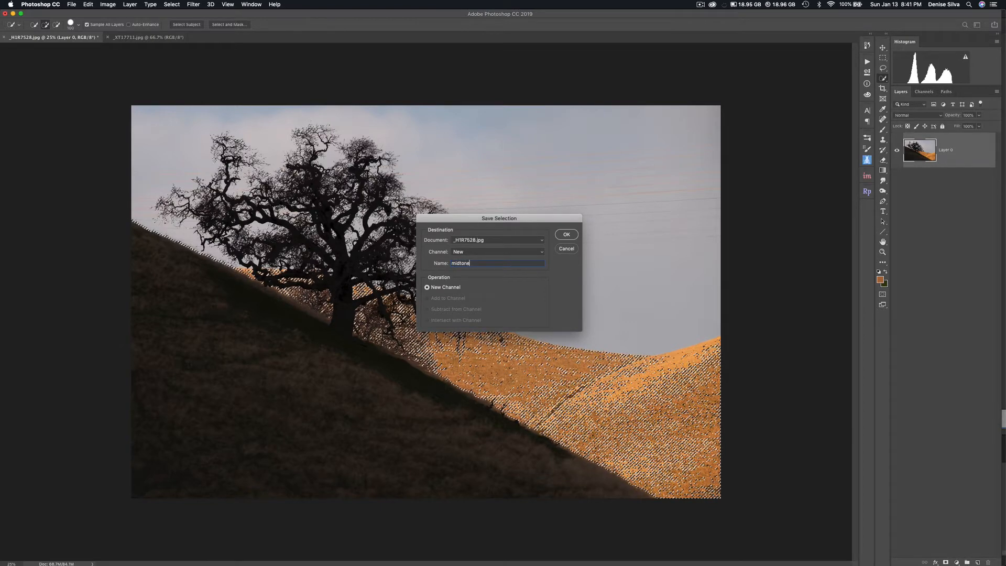
pyautogui.click(566, 236)
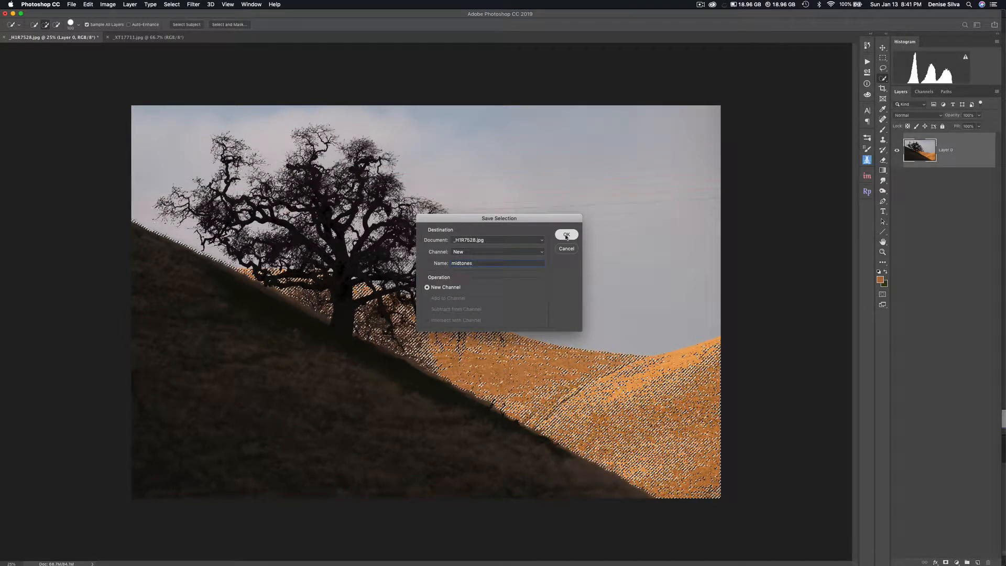
pyautogui.click(567, 236)
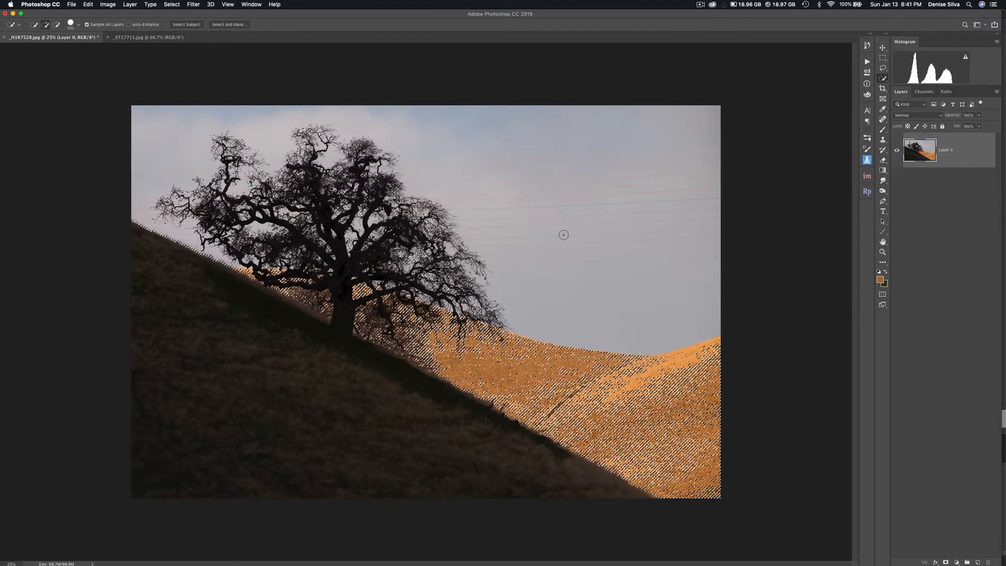
pyautogui.press('super+d')
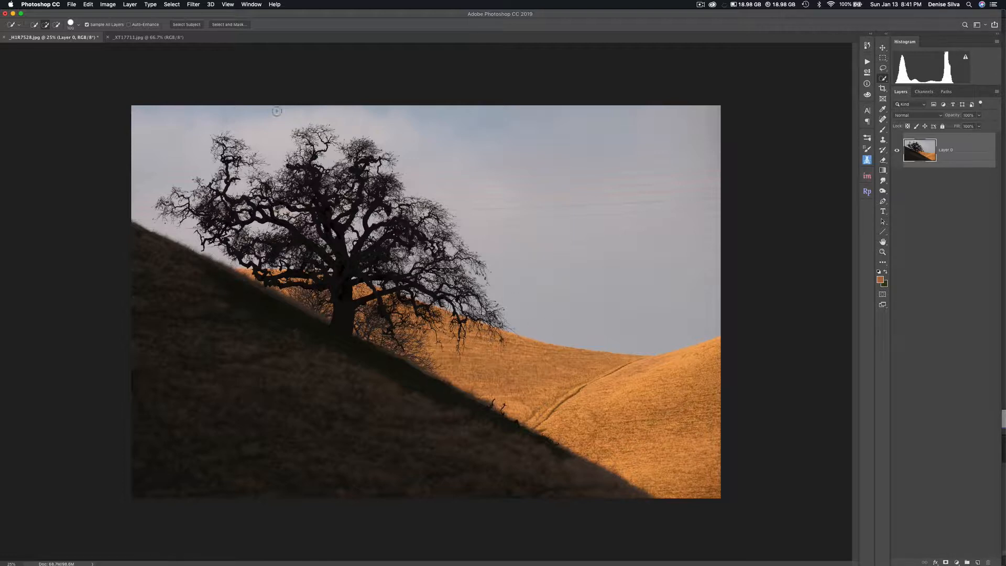
# - Open Color Range and try the Yellows preset for selecting the golden hills
pyautogui.click(170, 5)
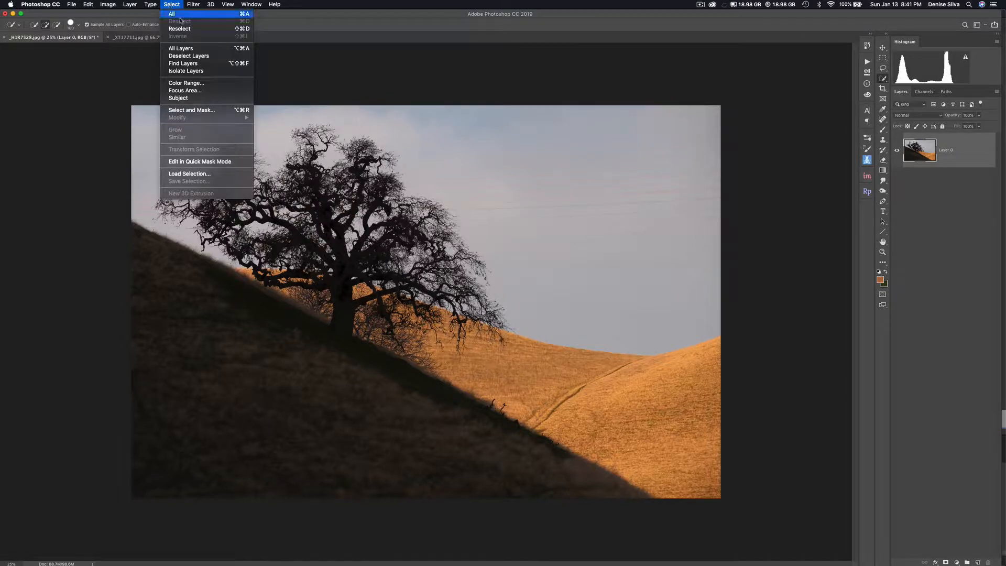
pyautogui.click(194, 84)
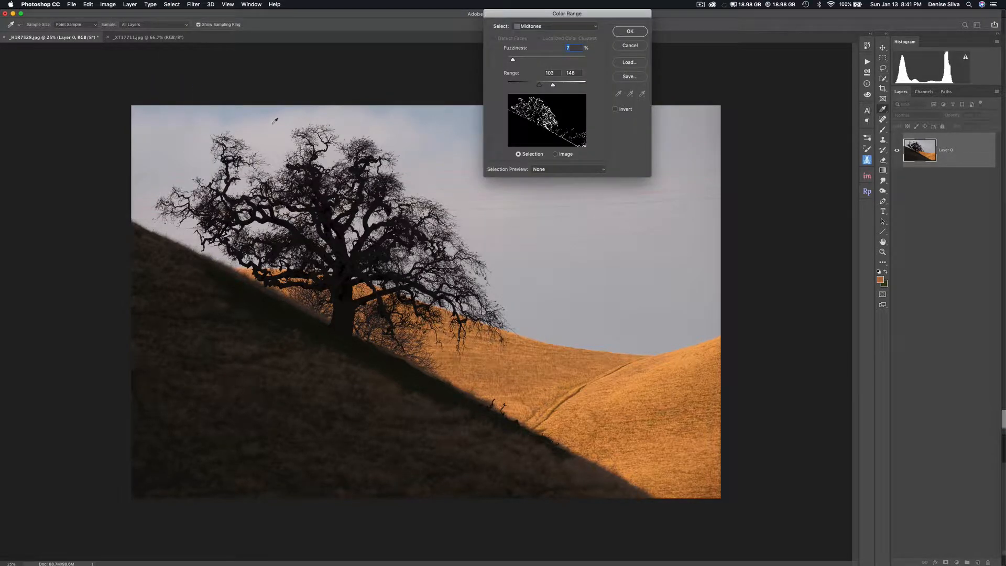
pyautogui.click(540, 27)
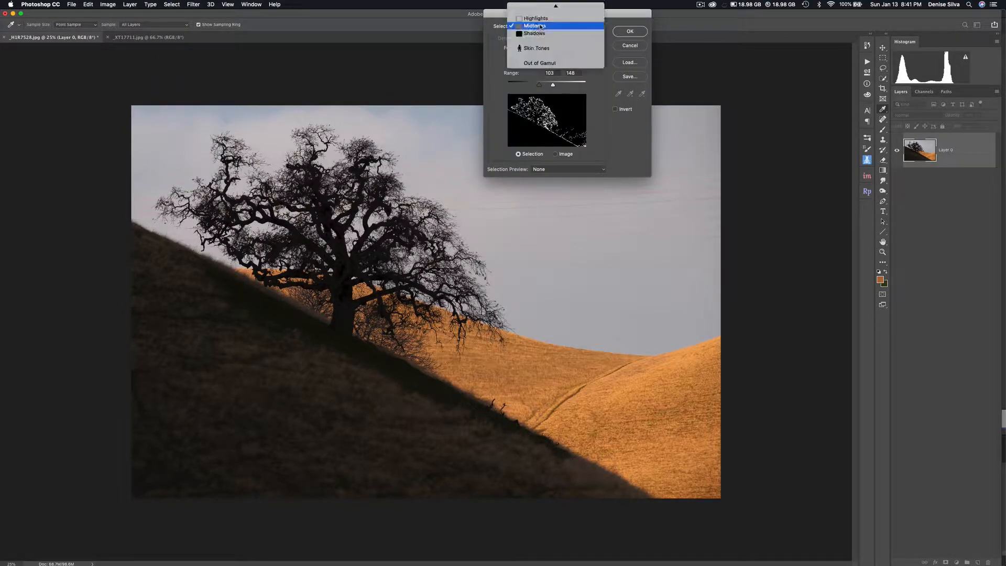
pyautogui.scroll(5, 538, 30)
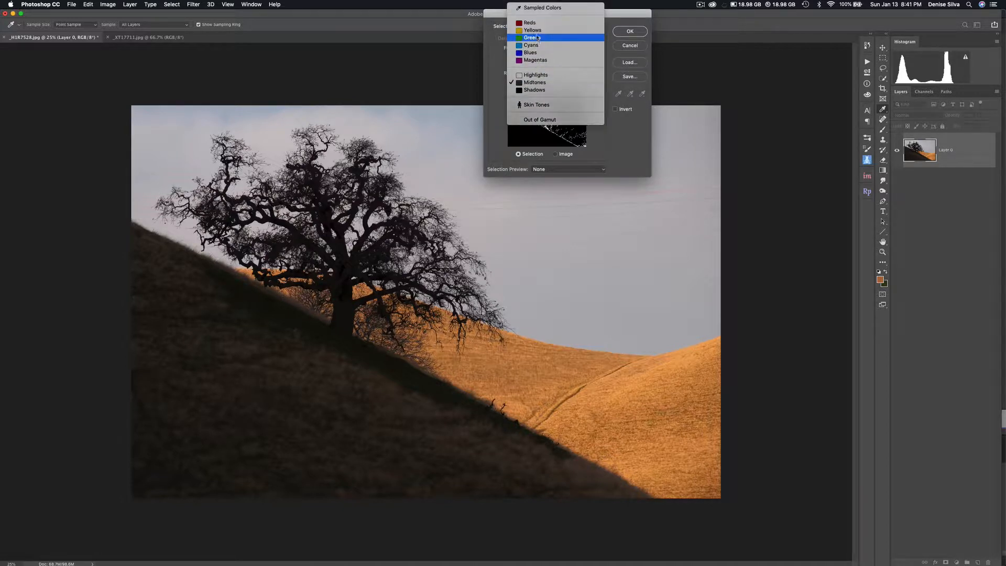
pyautogui.click(534, 31)
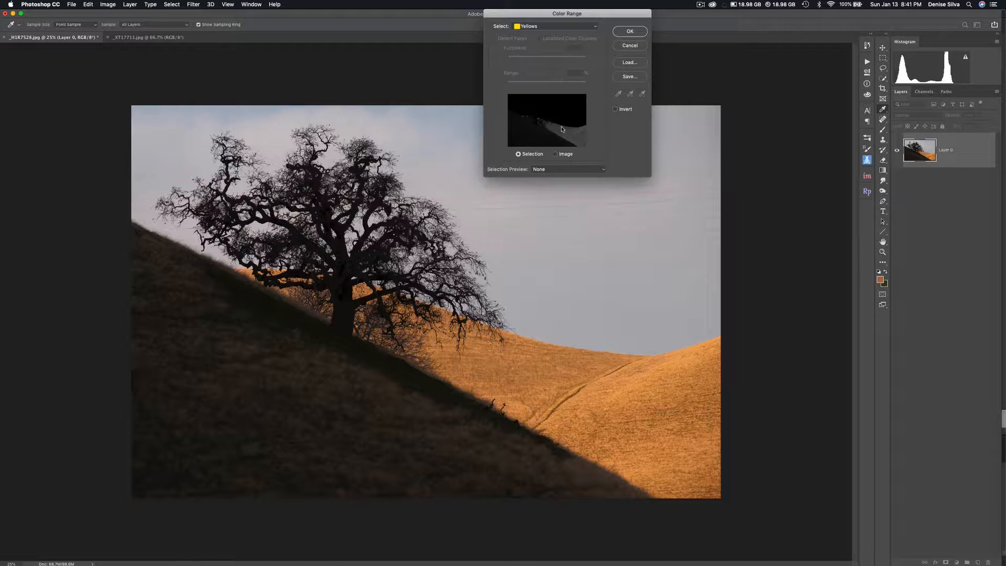
# - Switch Color Range to Sampled Colors, sample the golden hills and set the fuzziness to 39
pyautogui.click(546, 27)
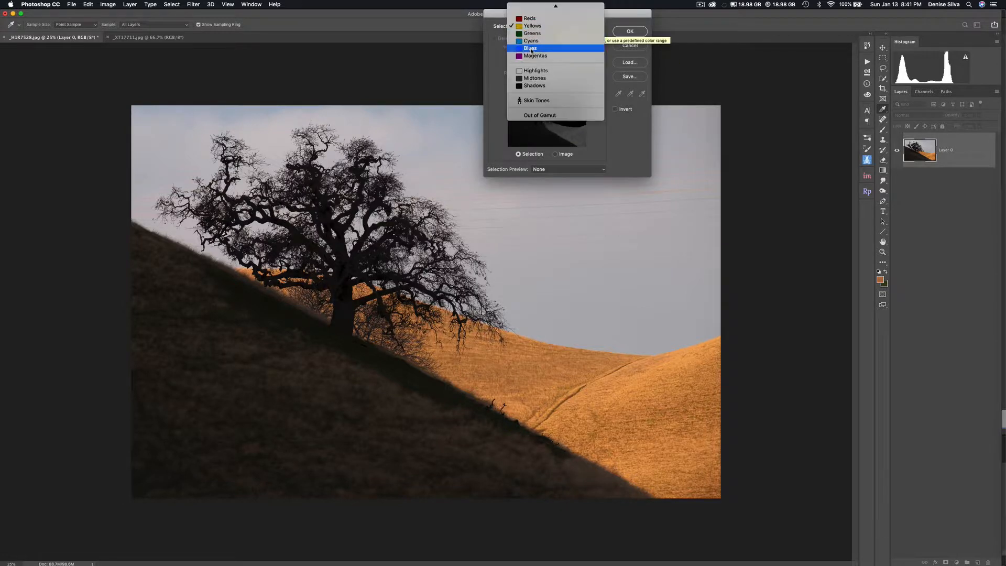
pyautogui.click(536, 10)
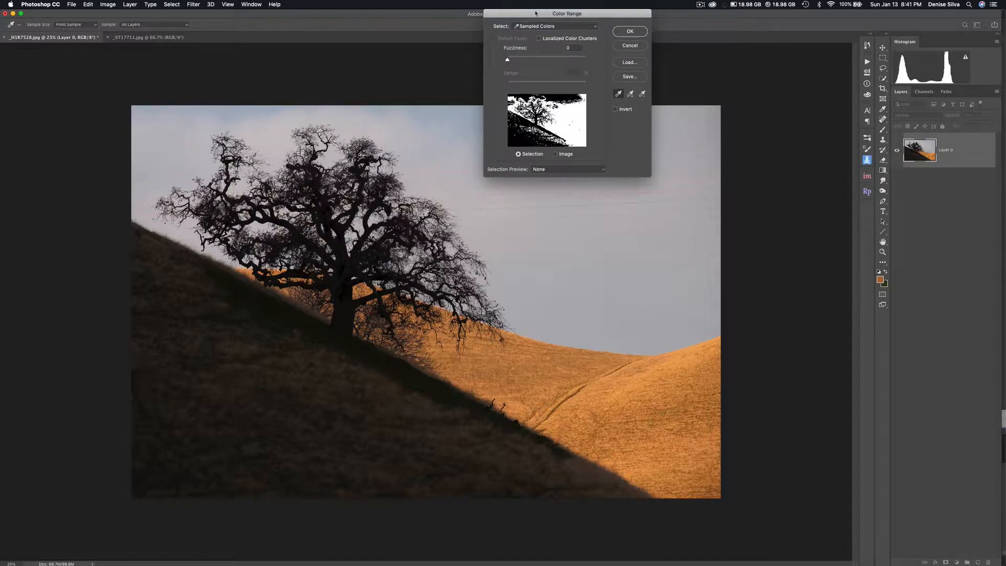
pyautogui.moveTo(508, 60)
pyautogui.mouseDown()
pyautogui.moveTo(525, 60)
pyautogui.moveTo(499, 60)
pyautogui.mouseUp()
pyautogui.click(632, 97)
pyautogui.click(497, 362)
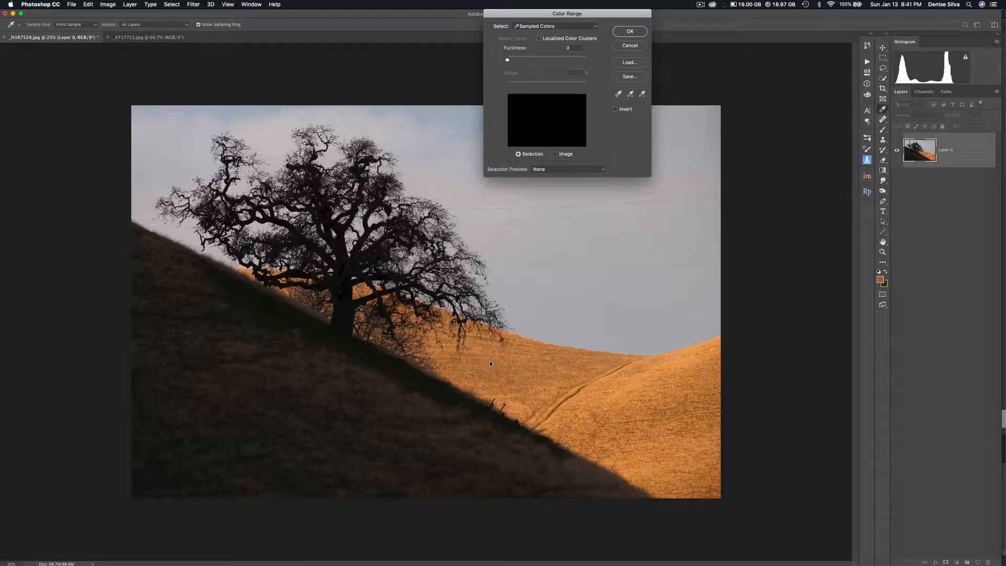
pyautogui.click(608, 398)
pyautogui.moveTo(508, 60); pyautogui.dragTo(523, 60)
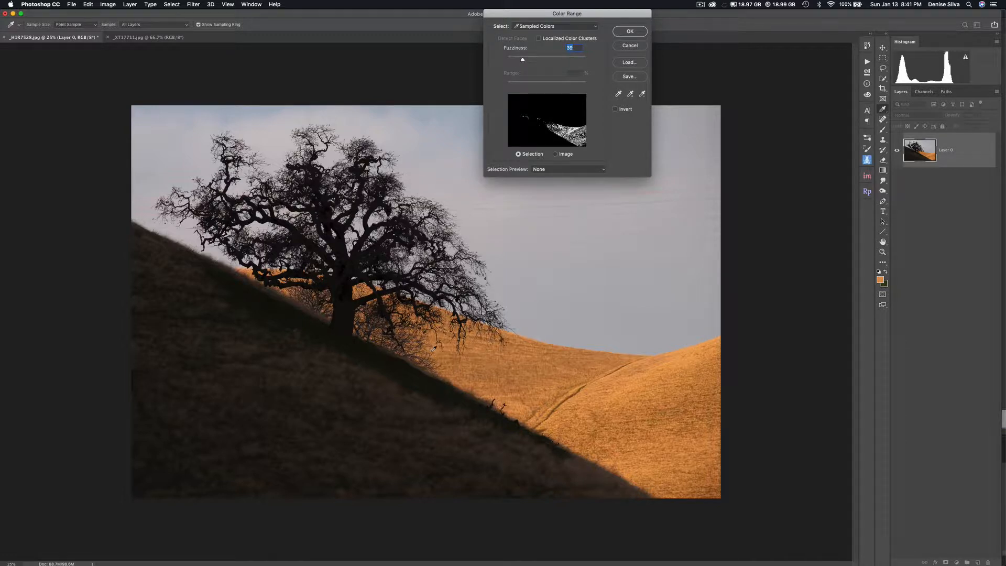
# - Resample the base color at several spots on the golden hills, ending on the sunlit slope near the photo's right edge
pyautogui.click(495, 368)
pyautogui.click(502, 366)
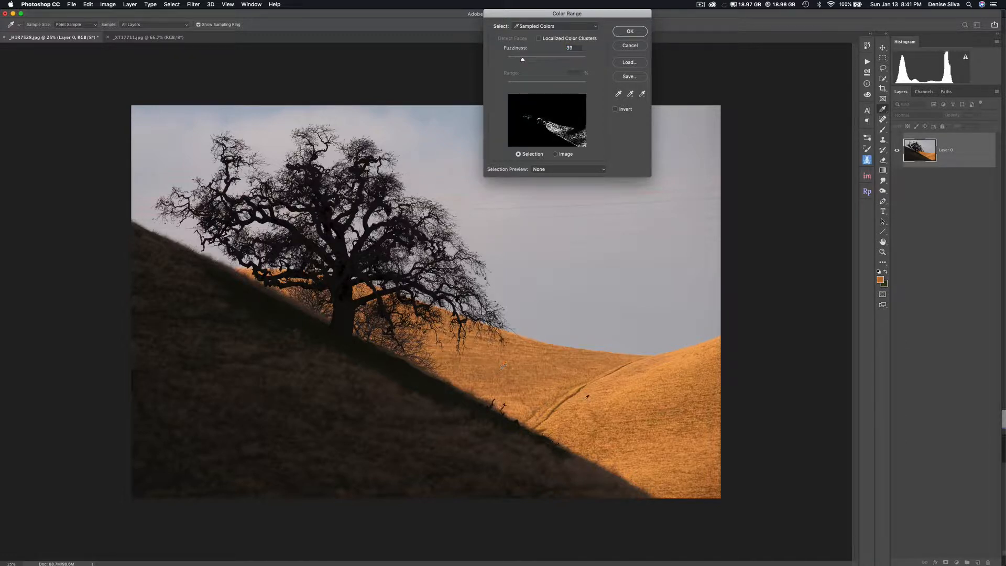
pyautogui.click(586, 402)
pyautogui.click(587, 403)
pyautogui.click(688, 372)
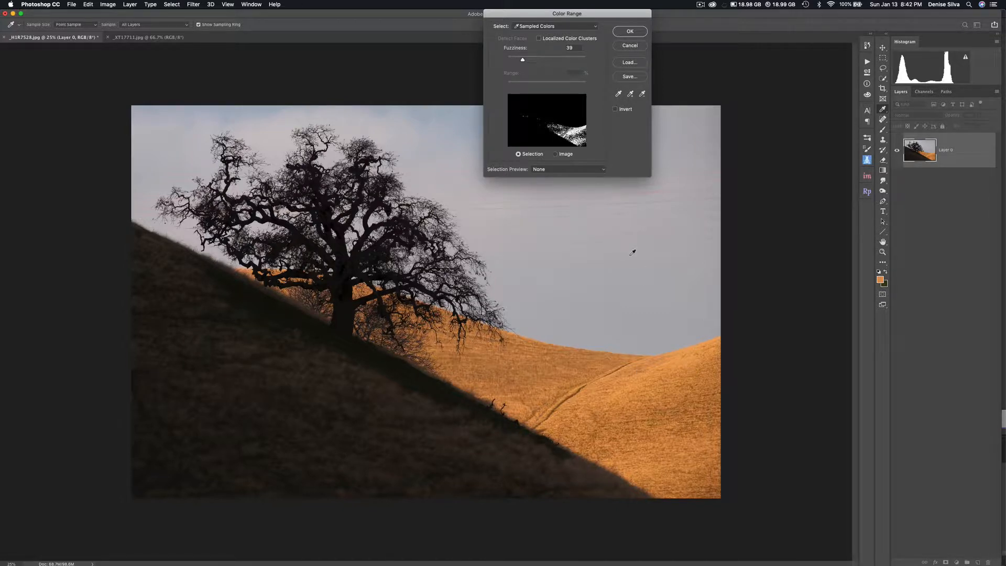
# - Add samples from across the golden hills, set the fuzziness to 104 and apply the Color Range selection
pyautogui.click(631, 95)
pyautogui.click(502, 349)
pyautogui.click(599, 389)
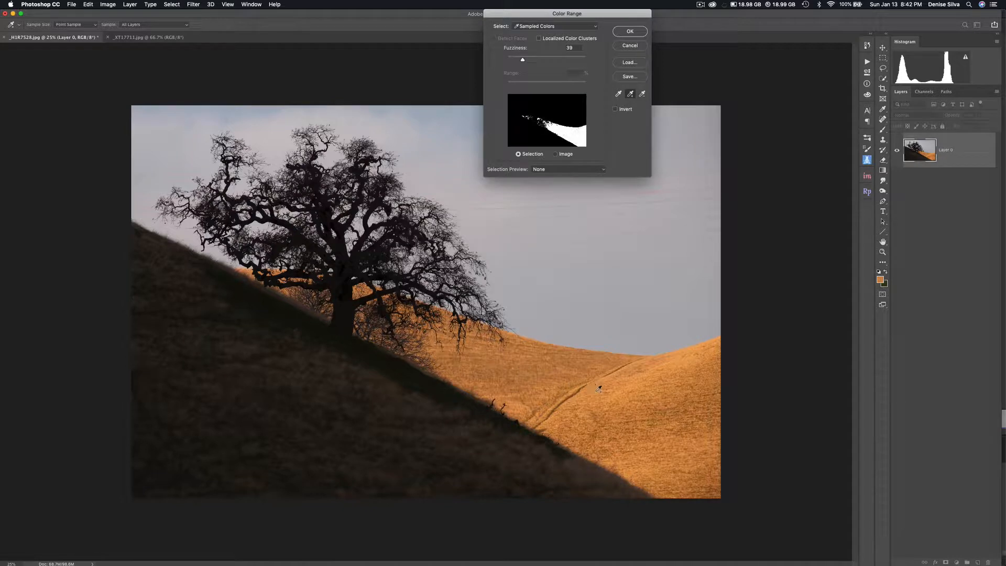
pyautogui.click(611, 389)
pyautogui.click(659, 389)
pyautogui.moveTo(524, 65); pyautogui.dragTo(548, 62)
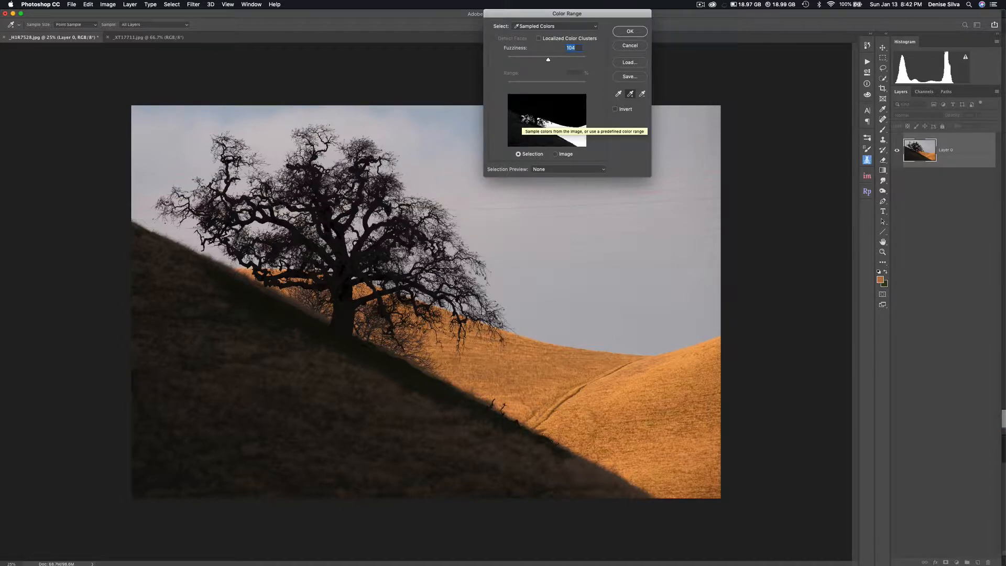
pyautogui.click(623, 32)
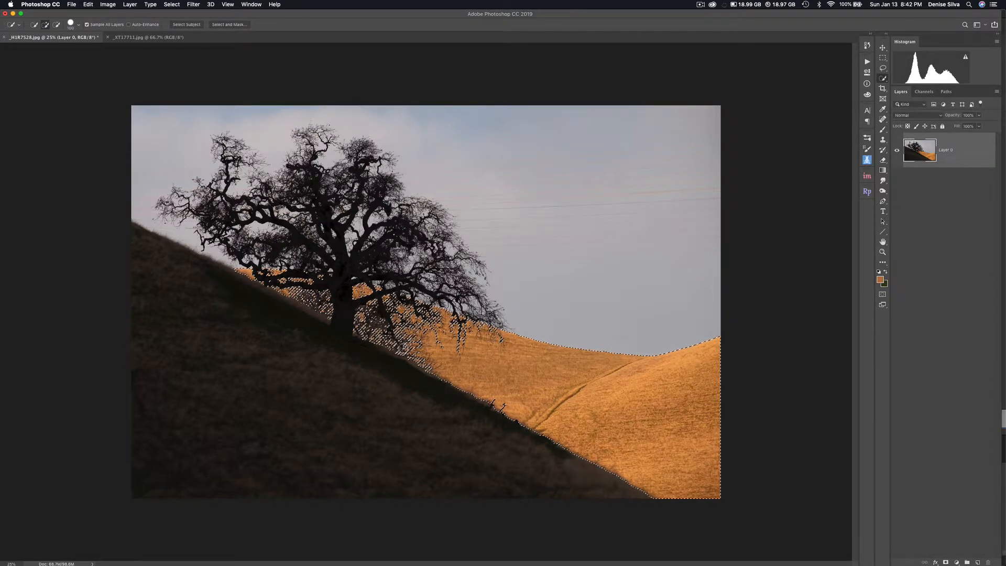
# - Save the golden hill selection as a new channel named "yellow" and deselect it
pyautogui.click(171, 4)
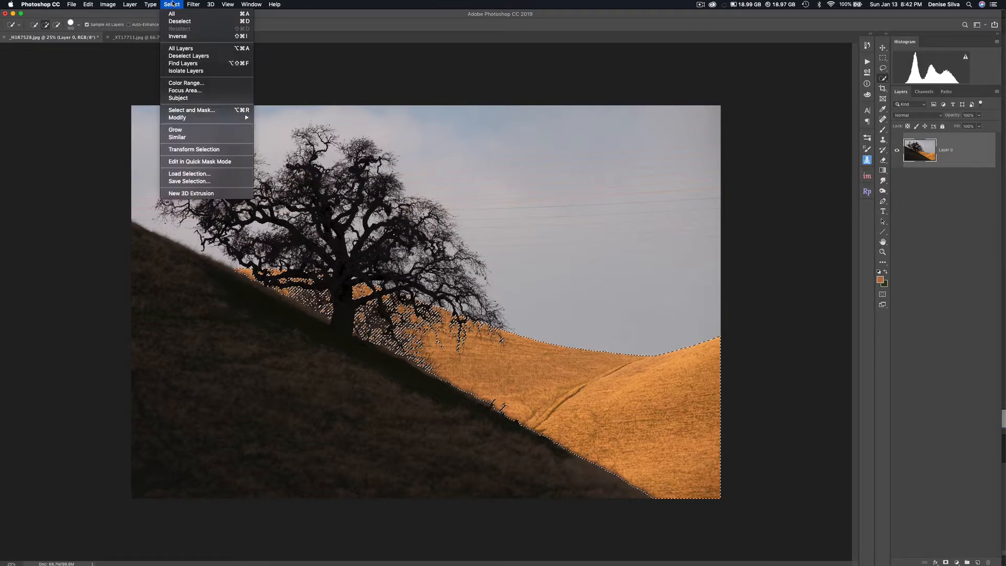
pyautogui.click(180, 182)
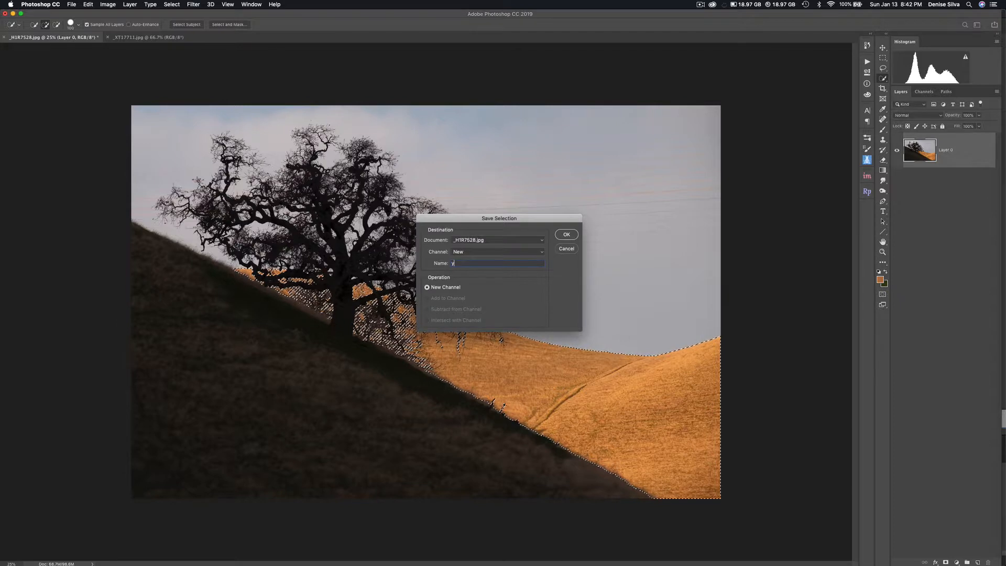
pyautogui.write('yellow')
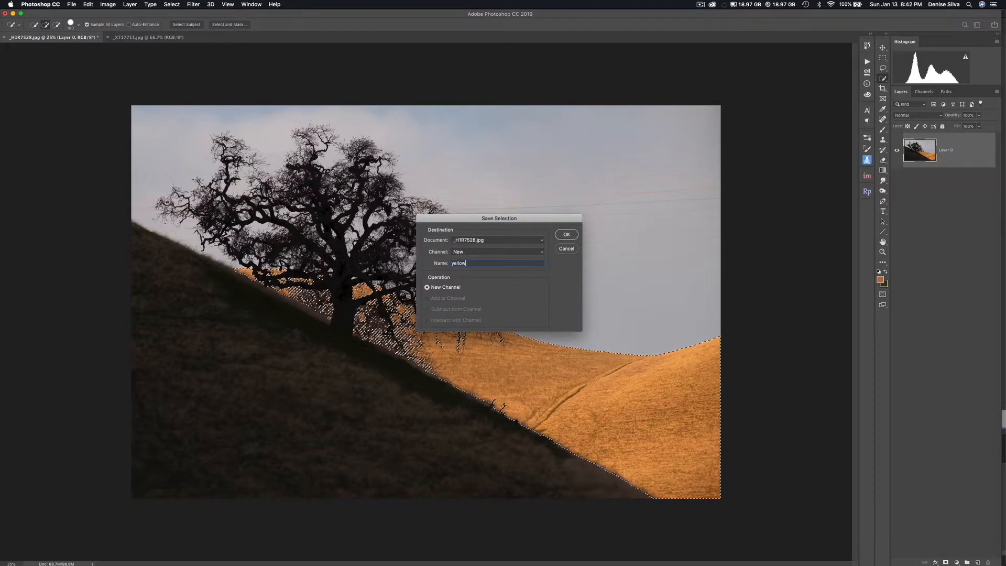
pyautogui.click(568, 238)
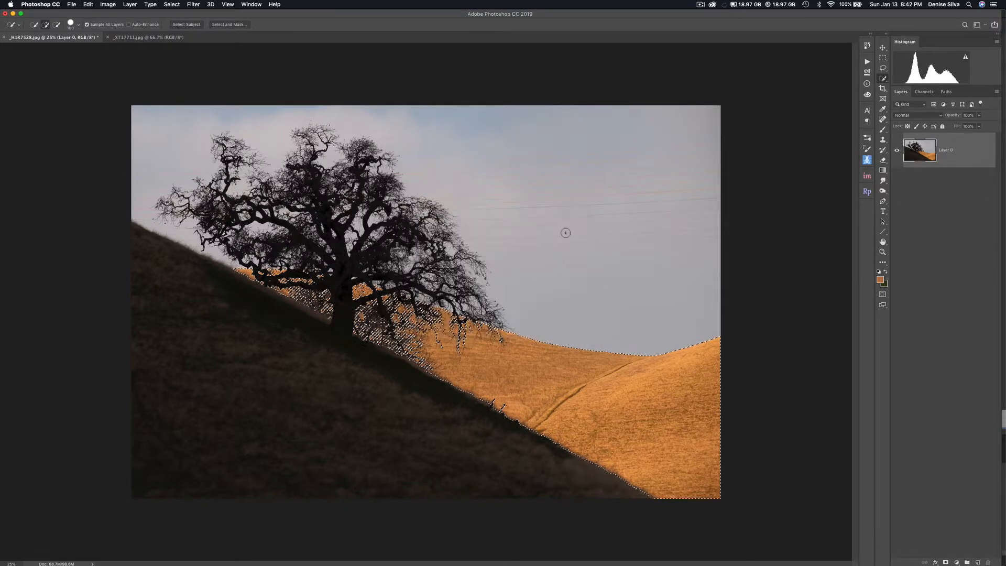
pyautogui.press('cmd+d')
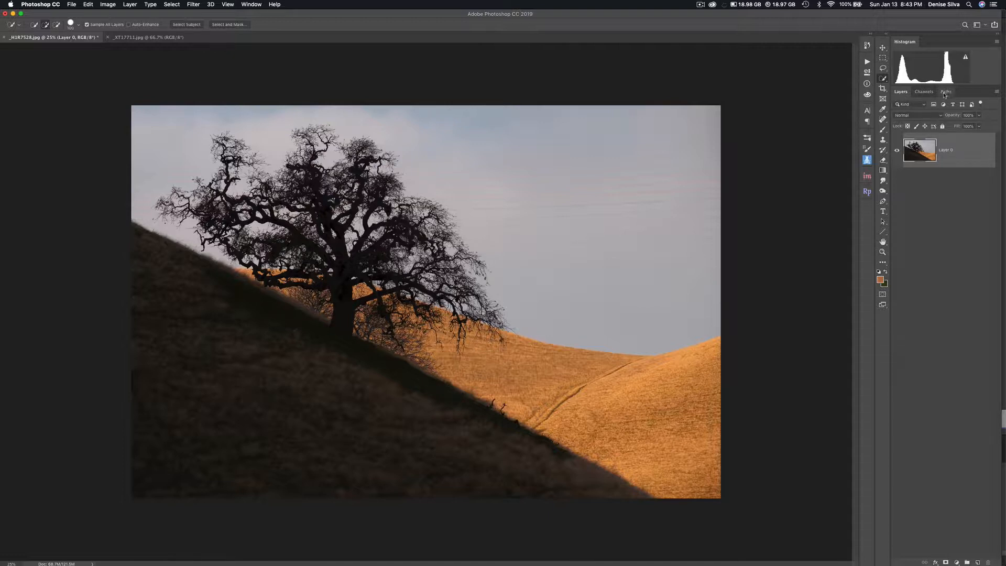
# - Show the image's channels to review the saved selections
pyautogui.click(924, 92)
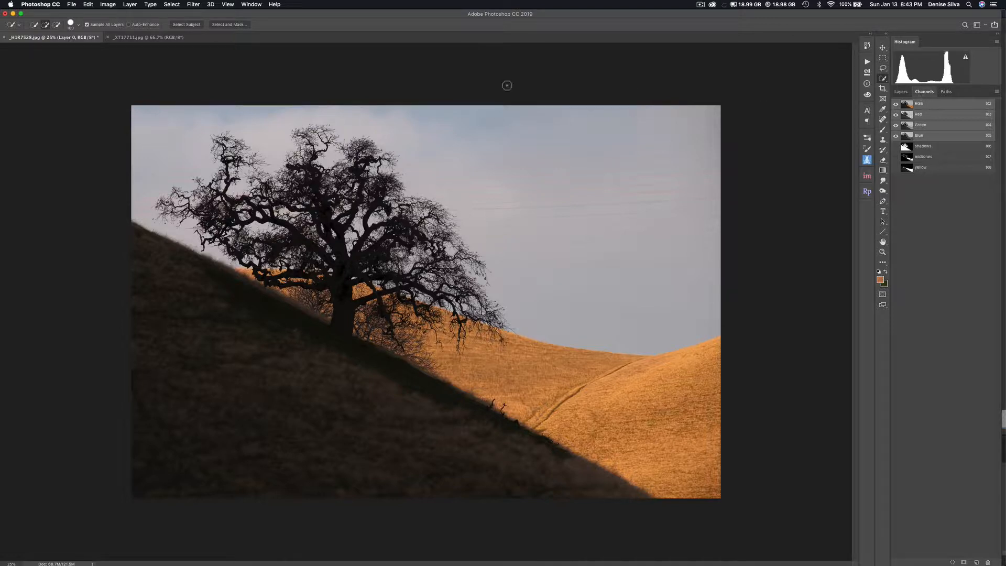
pyautogui.click(248, 5)
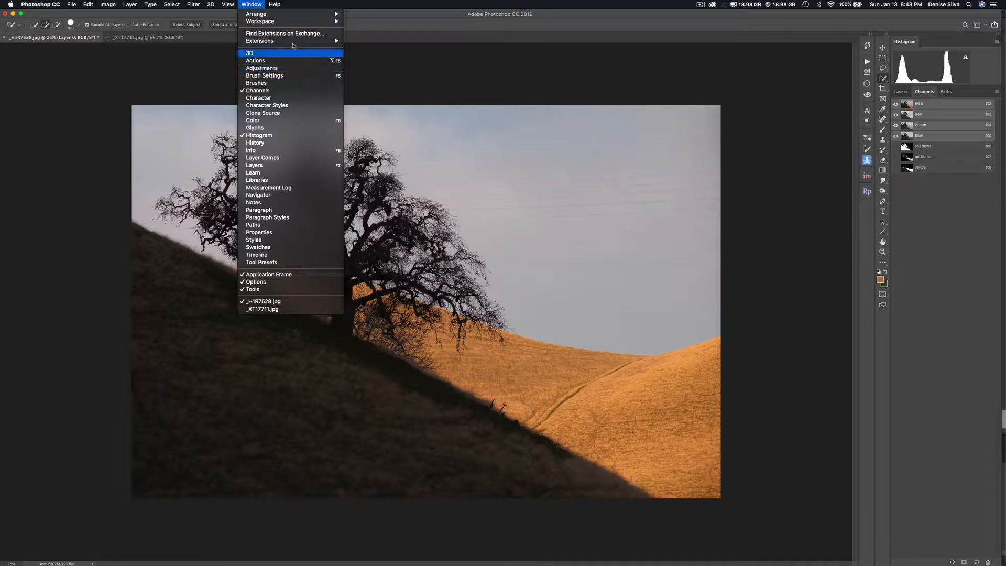
pyautogui.click(385, 27)
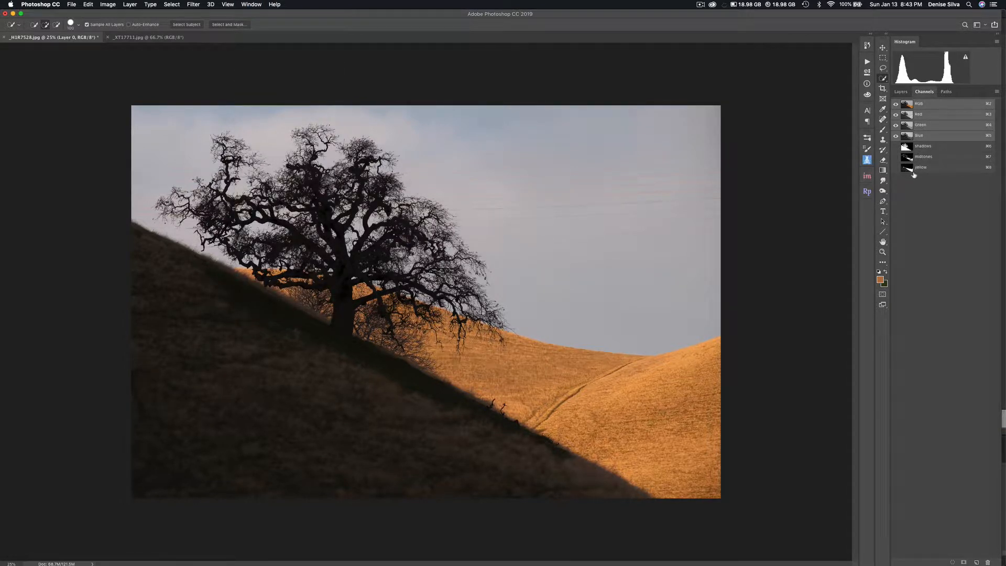
# - Load the shadows channel as a selection, deselect it, and display the shadows channel by itself
pyautogui.keyDown('super'); pyautogui.click(908, 158); pyautogui.keyUp('super')
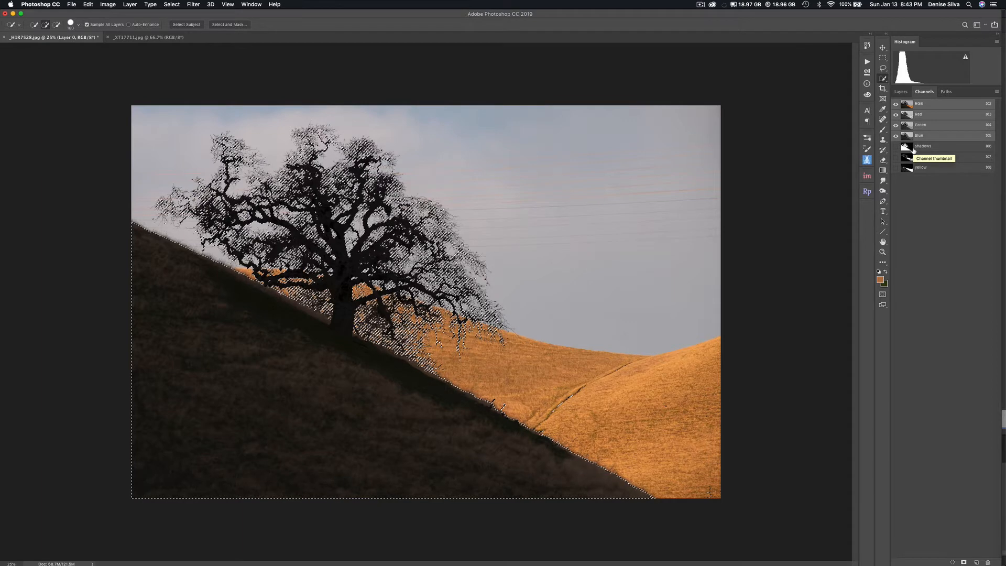
pyautogui.press('super+d')
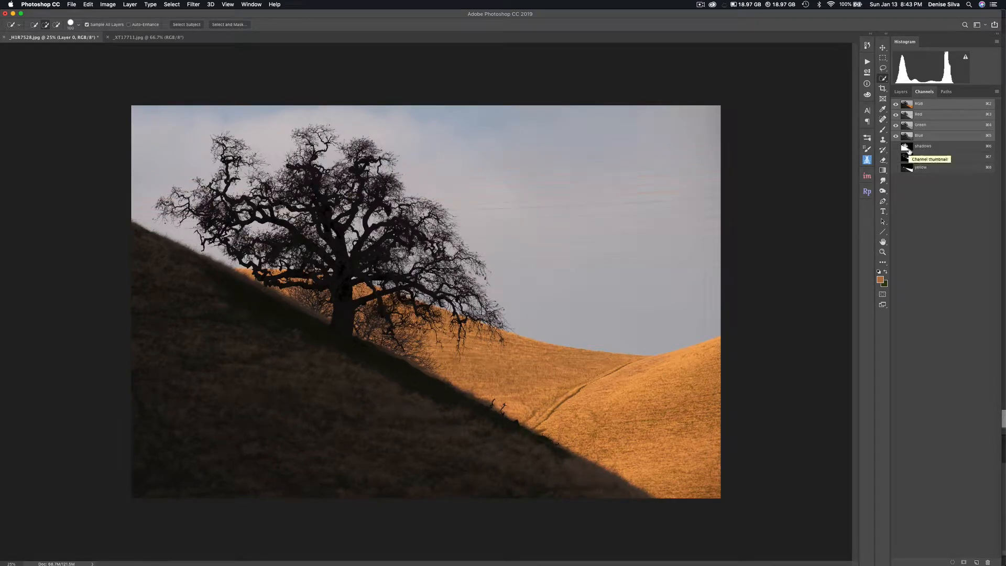
pyautogui.click(906, 149)
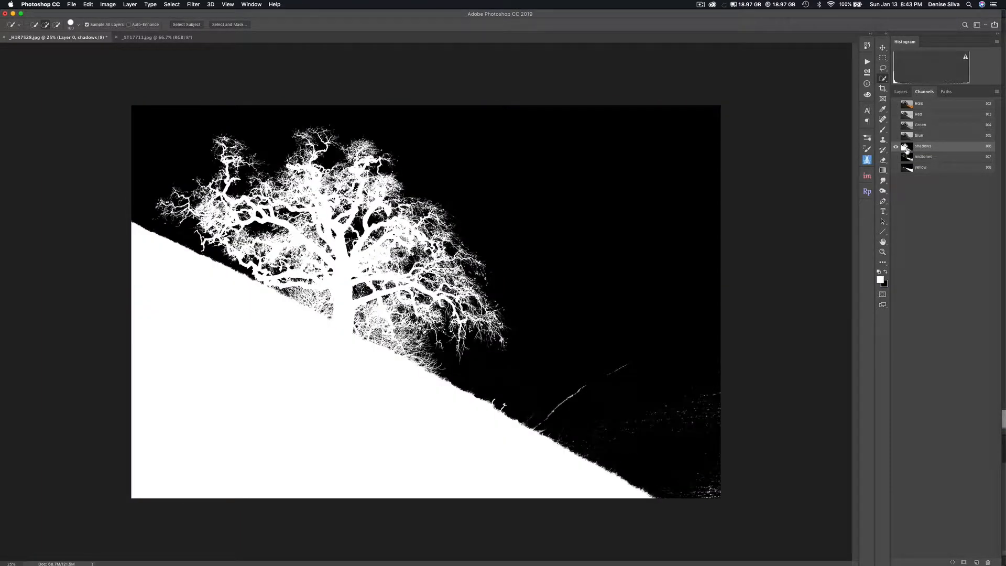
# - Display the midtones channel and the yellow channel on their own, and set the Brush tool to Overlay mode
pyautogui.click(908, 159)
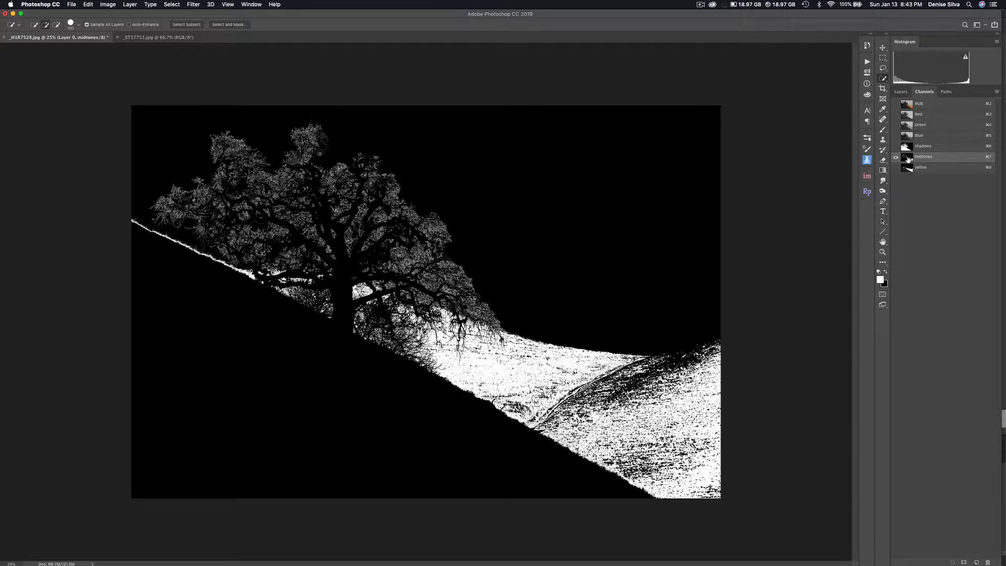
pyautogui.click(906, 169)
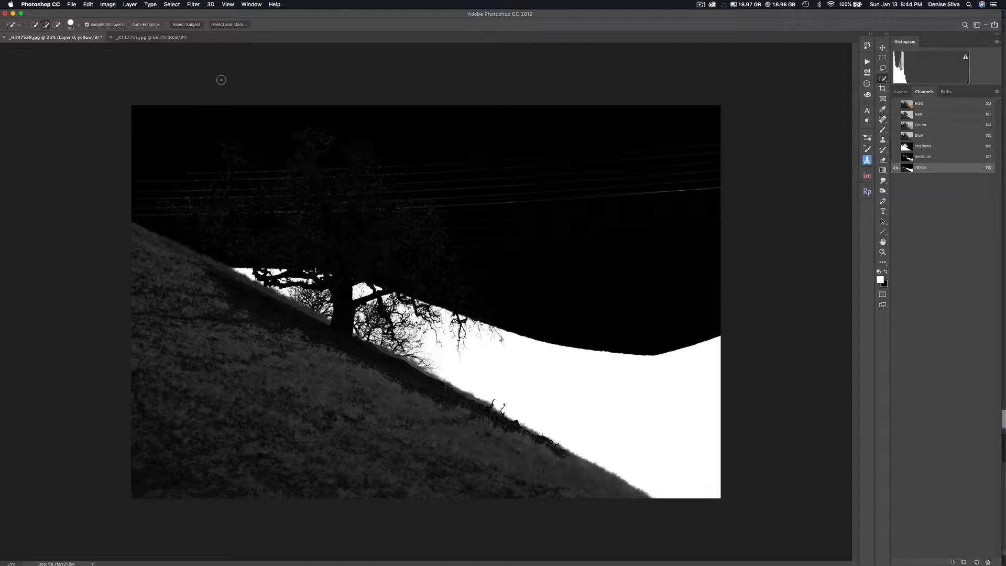
pyautogui.click(883, 129)
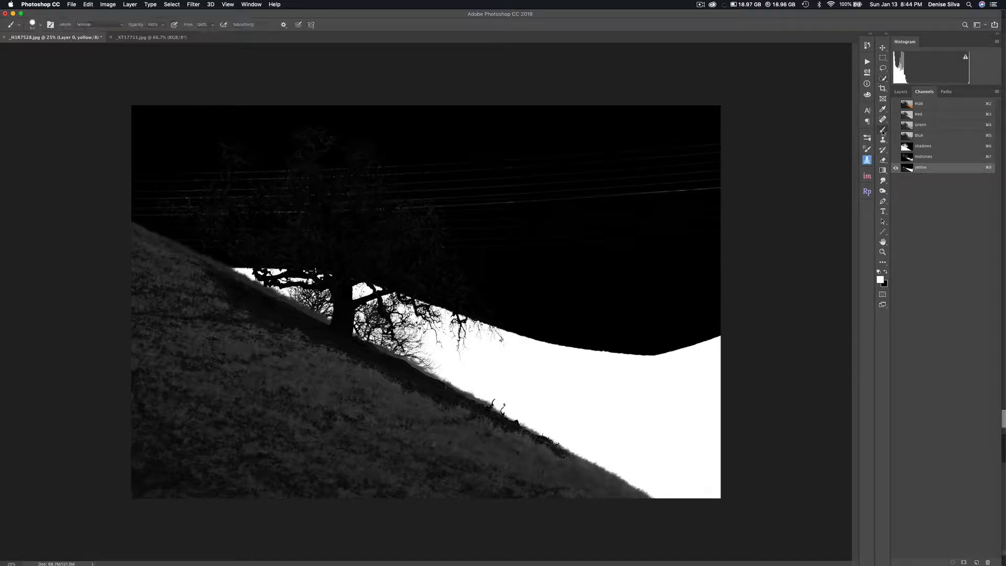
pyautogui.click(106, 27)
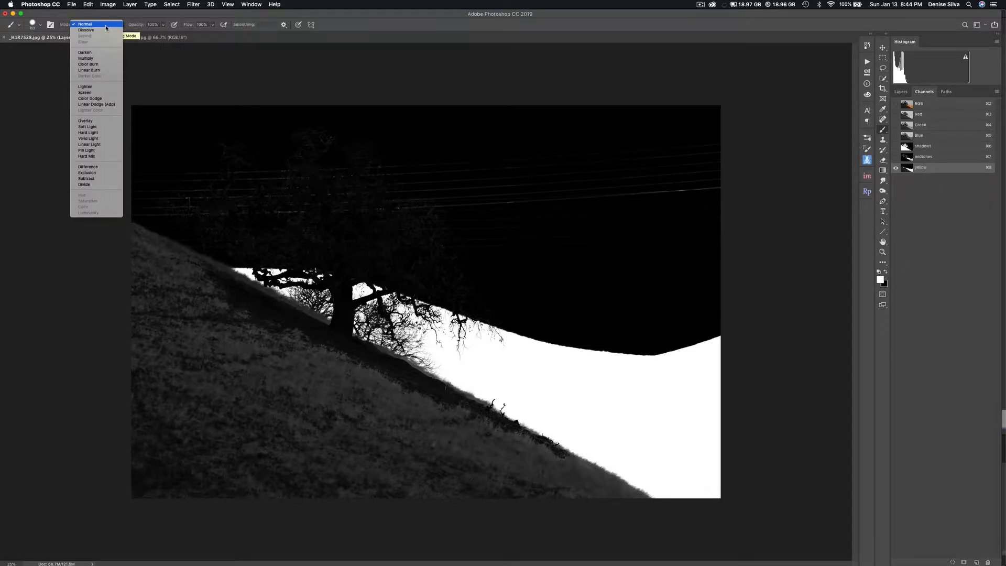
pyautogui.click(99, 122)
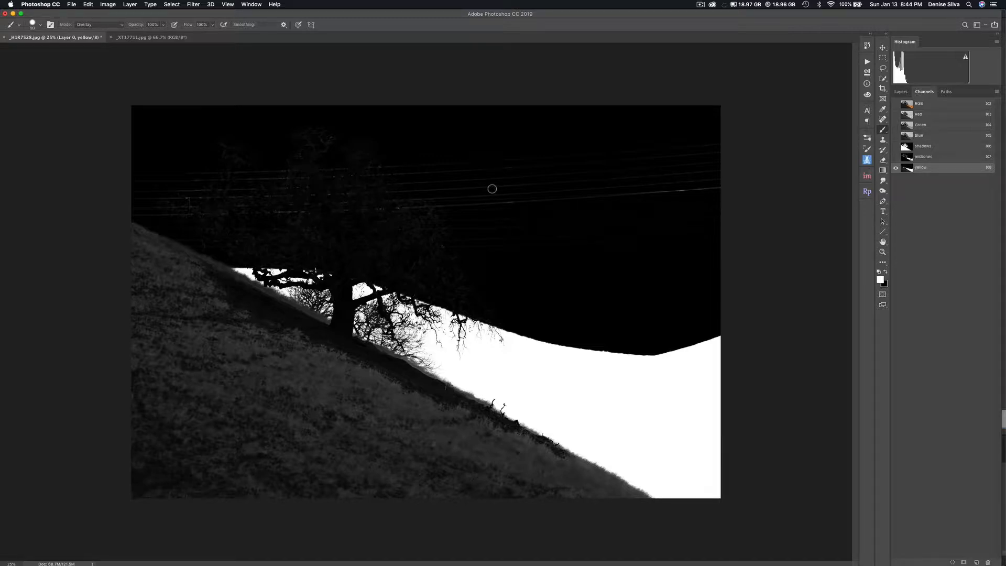
# - Paint over the power lines in the sky of the yellow channel with an enlarged black brush
pyautogui.press(']')
pyautogui.press(']')
pyautogui.press(']')
pyautogui.press(']')
pyautogui.press(']')
pyautogui.press(']')
pyautogui.press(']')
pyautogui.press('z')
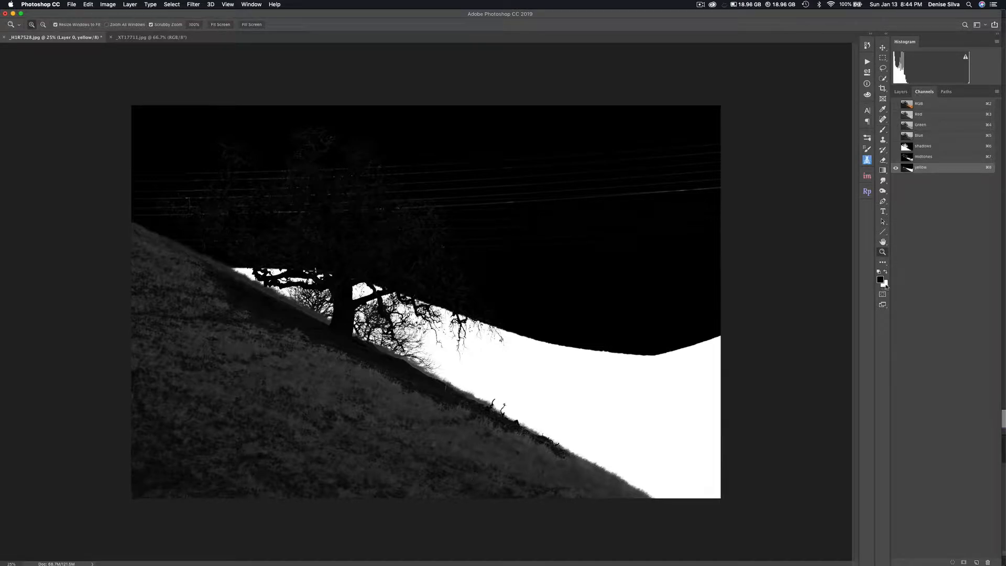
pyautogui.press('x')
pyautogui.press('x')
pyautogui.press('x')
pyautogui.press('b')
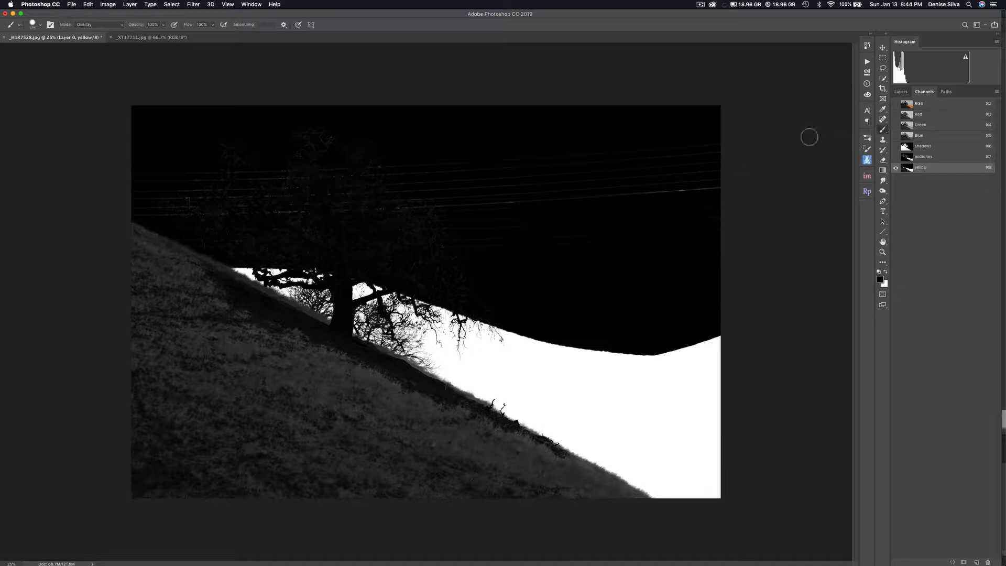
pyautogui.moveTo(699, 177)
pyautogui.mouseDown()
pyautogui.moveTo(647, 188)
pyautogui.moveTo(724, 183)
pyautogui.moveTo(692, 177)
pyautogui.moveTo(699, 156)
pyautogui.moveTo(748, 135)
pyautogui.moveTo(624, 163)
pyautogui.moveTo(552, 161)
pyautogui.mouseUp()
pyautogui.press(']')
pyautogui.press(']')
pyautogui.press(']')
pyautogui.press(']')
pyautogui.moveTo(440, 161)
pyautogui.mouseDown()
pyautogui.moveTo(354, 138)
pyautogui.moveTo(366, 159)
pyautogui.moveTo(156, 197)
pyautogui.moveTo(513, 205)
pyautogui.moveTo(440, 236)
pyautogui.moveTo(380, 246)
pyautogui.moveTo(471, 264)
pyautogui.moveTo(372, 229)
pyautogui.moveTo(368, 244)
pyautogui.moveTo(325, 250)
pyautogui.moveTo(215, 234)
pyautogui.moveTo(188, 209)
pyautogui.mouseUp()
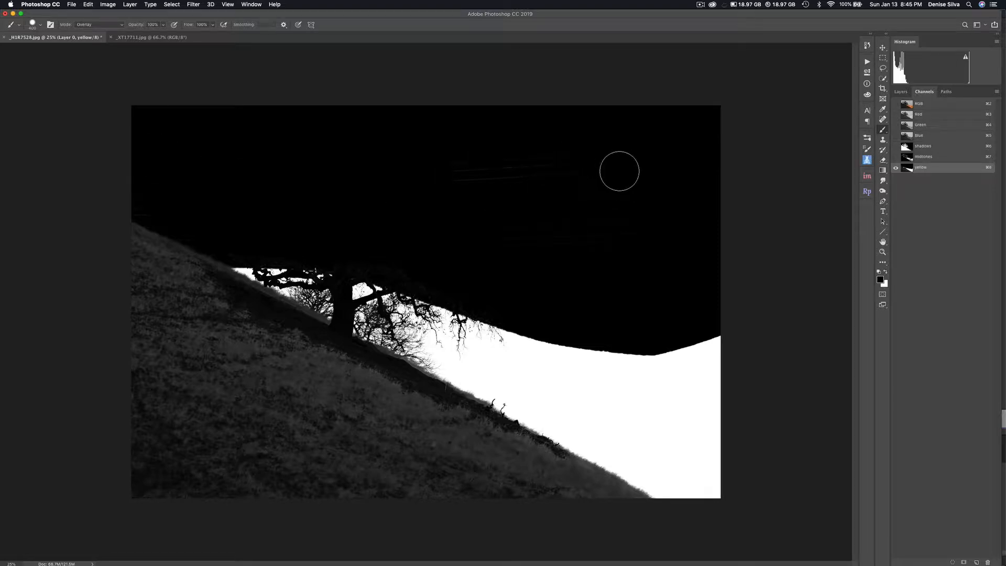
# - Display the shadows channel by itself and load the yellow channel as a selection over it
pyautogui.click(910, 159)
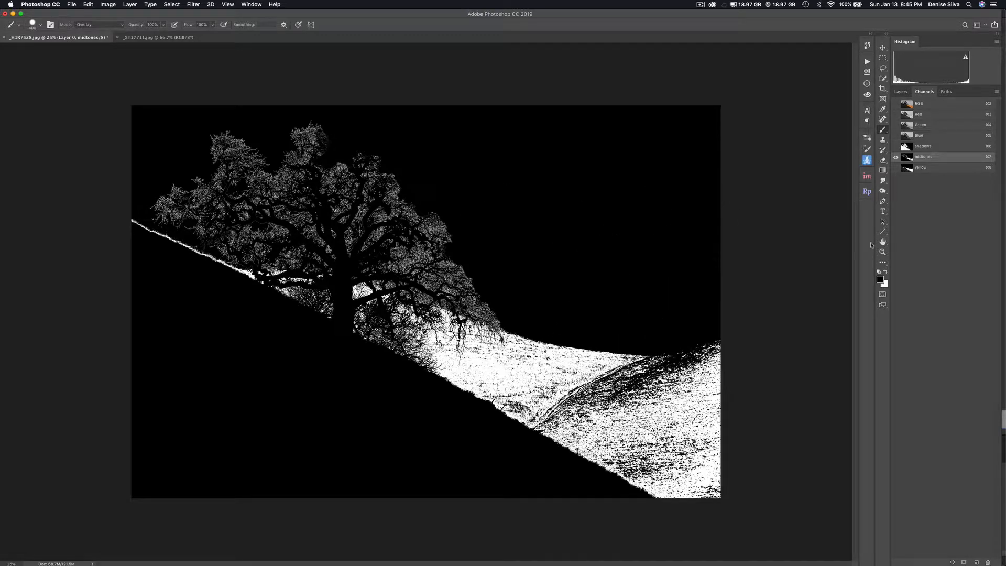
pyautogui.click(907, 149)
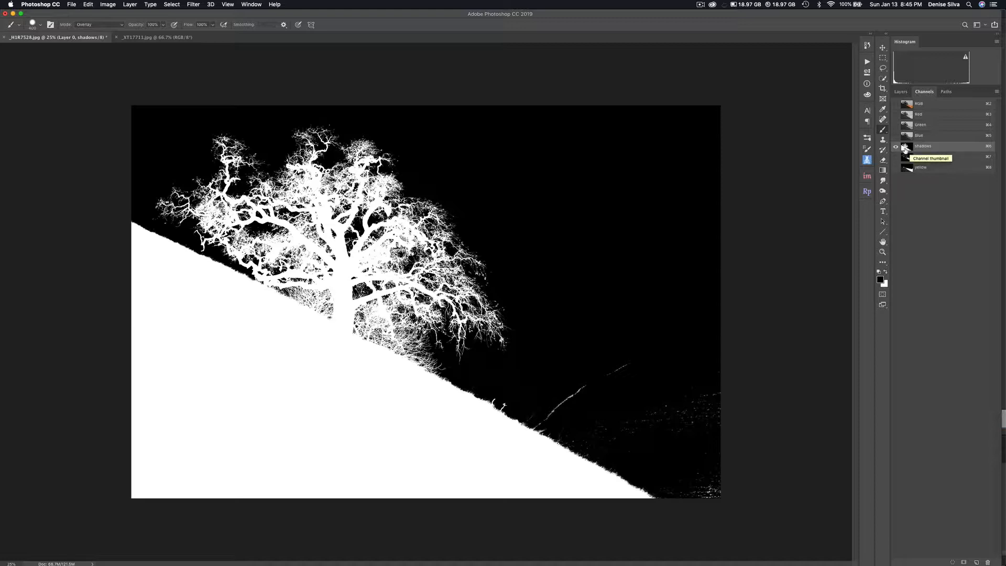
pyautogui.keyDown('super'); pyautogui.click(906, 148); pyautogui.keyUp('super')
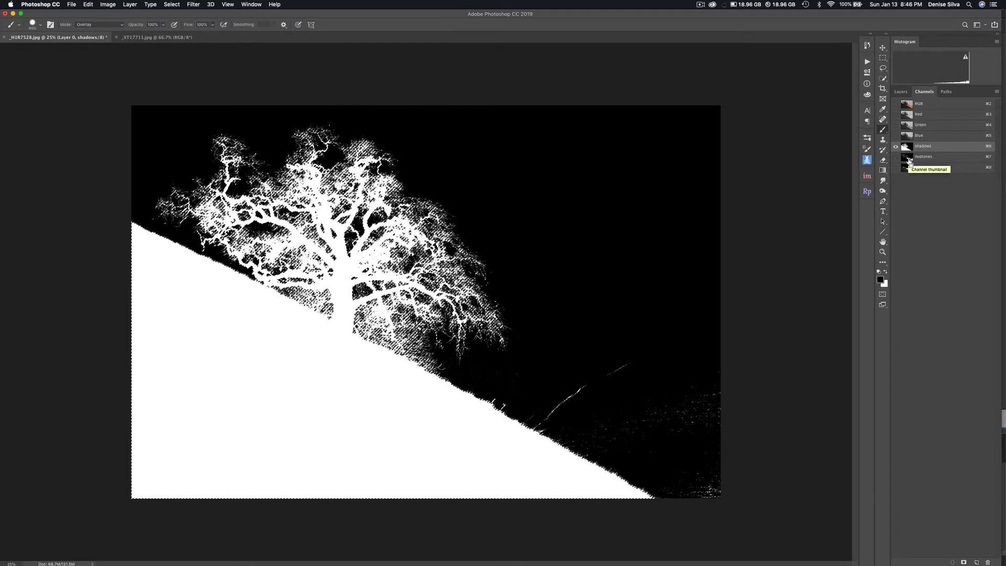
pyautogui.keyDown('super'); pyautogui.click(910, 161); pyautogui.keyUp('super')
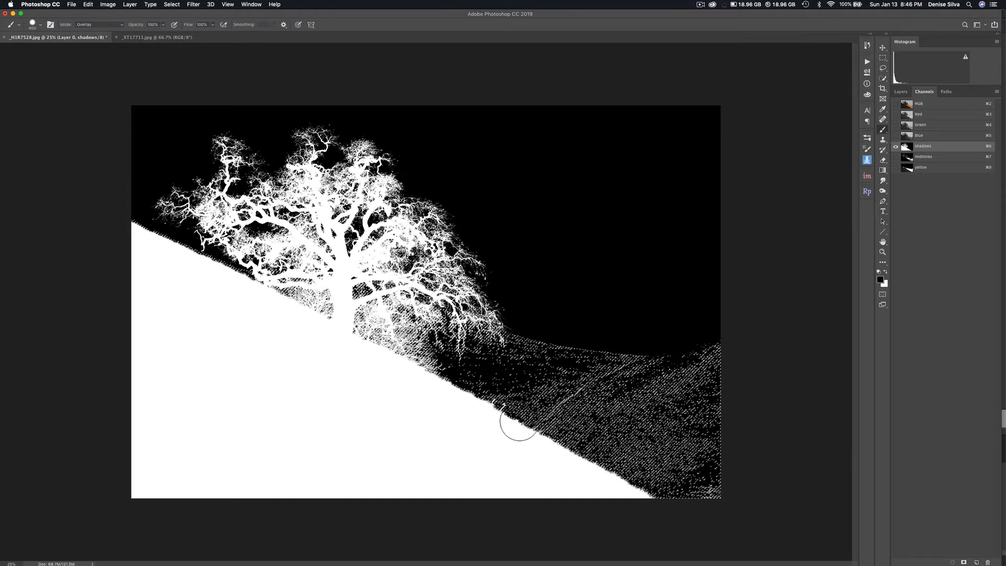
pyautogui.keyDown('super'); pyautogui.click(910, 173); pyautogui.keyUp('super')
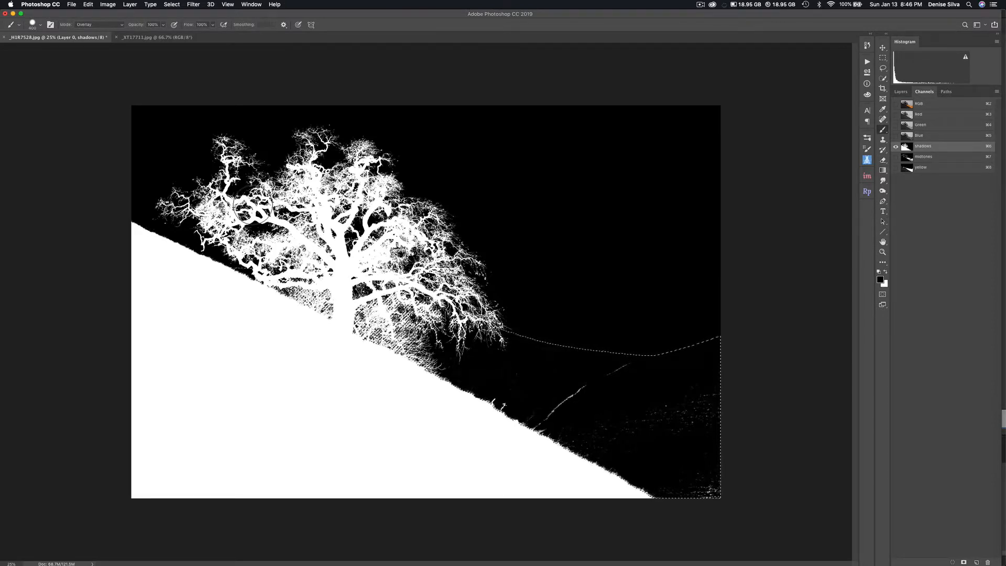
# - Fill the selected golden hill area of the shadows channel with white
pyautogui.click(89, 4)
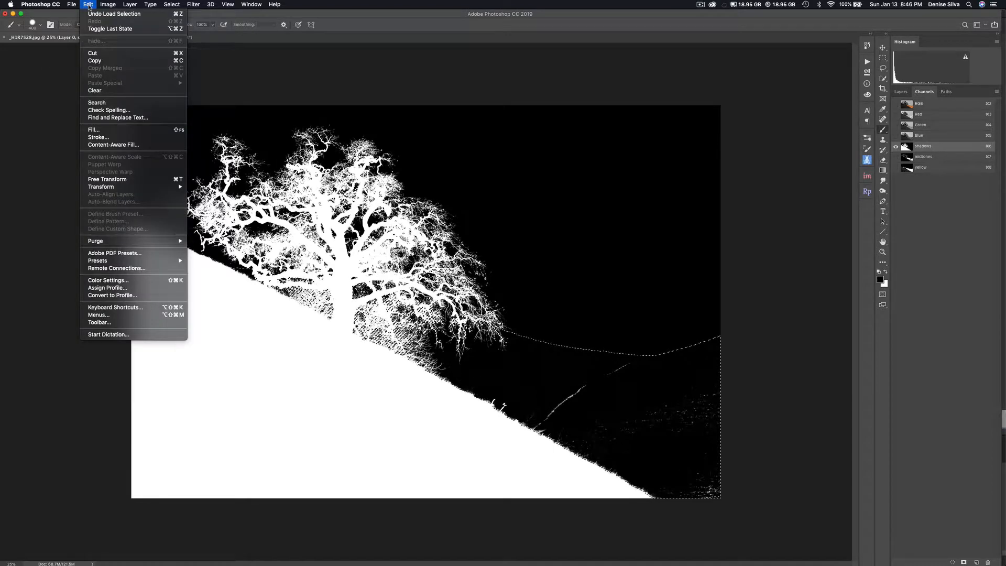
pyautogui.click(103, 130)
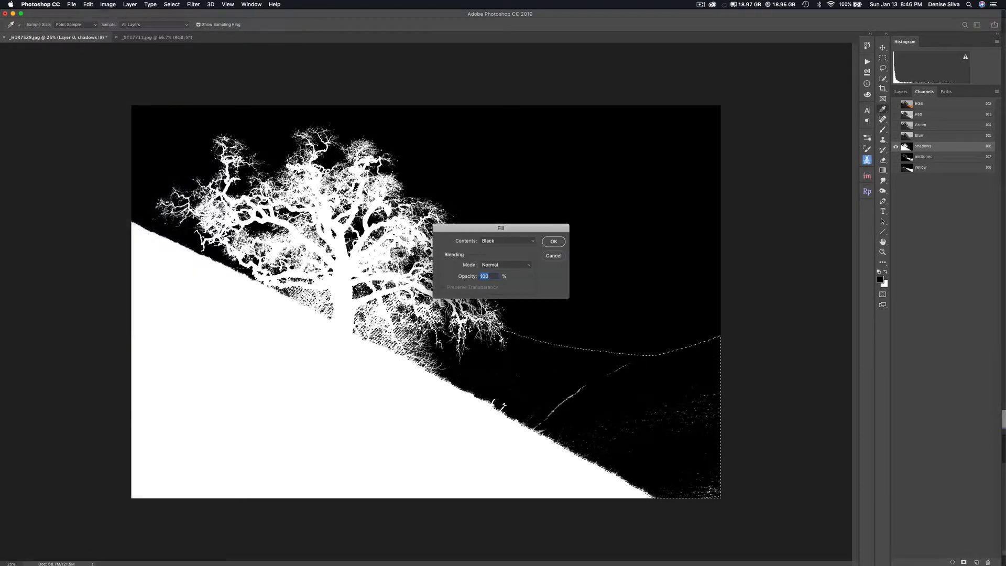
pyautogui.click(495, 242)
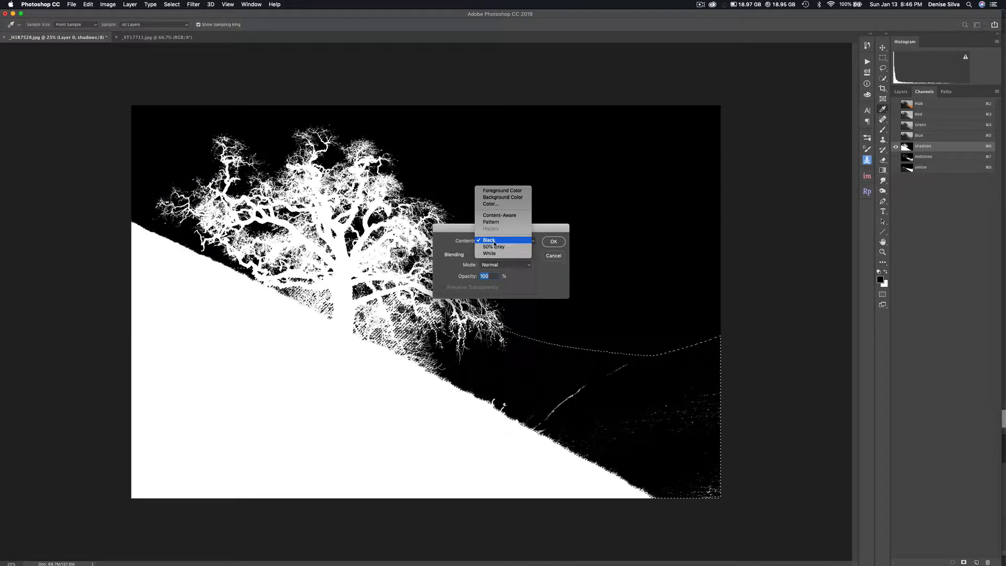
pyautogui.click(492, 254)
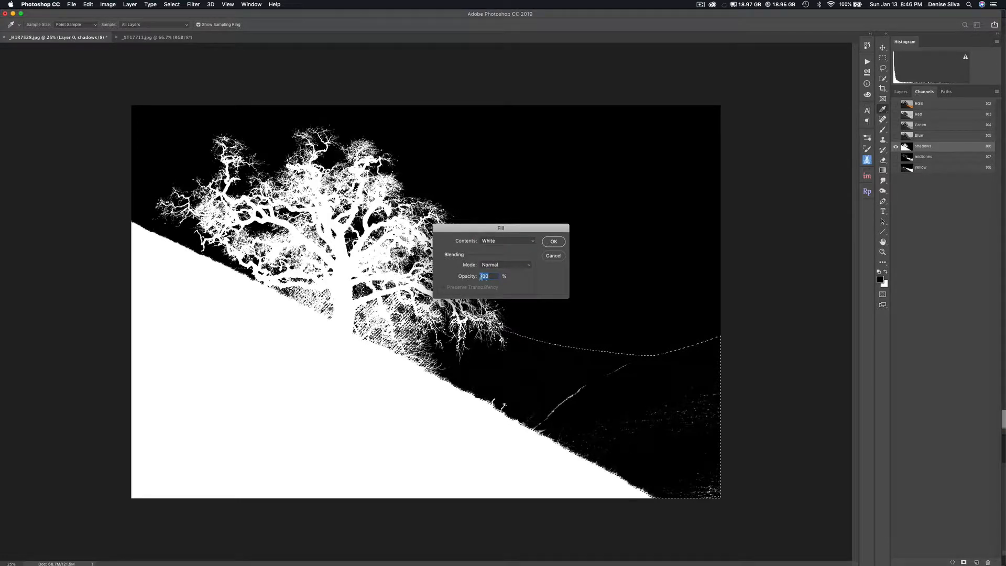
pyautogui.click(553, 242)
pyautogui.press('b')
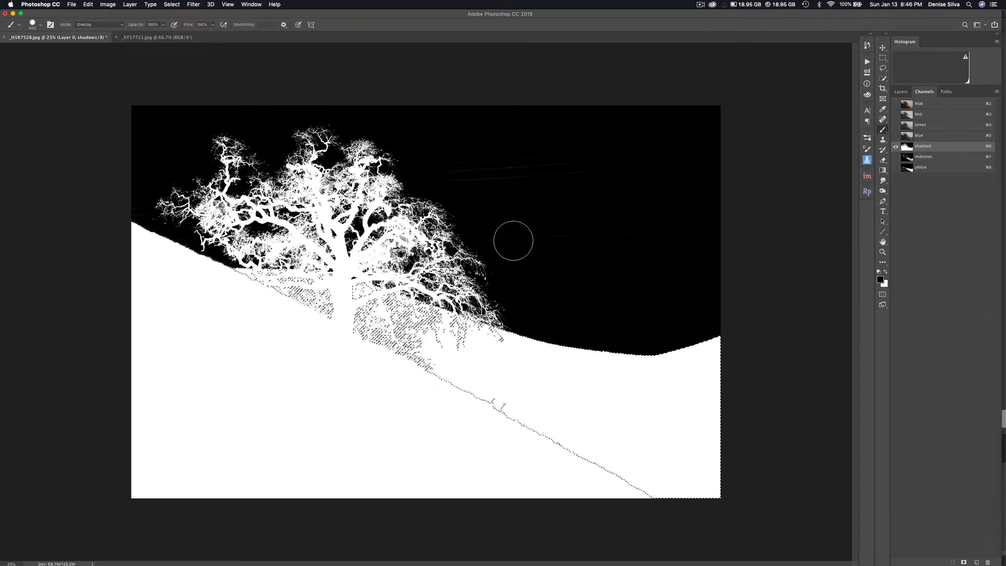
# - Deselect the area and paint white over the grey seam between the hills and around the tree's base
pyautogui.press('super+d')
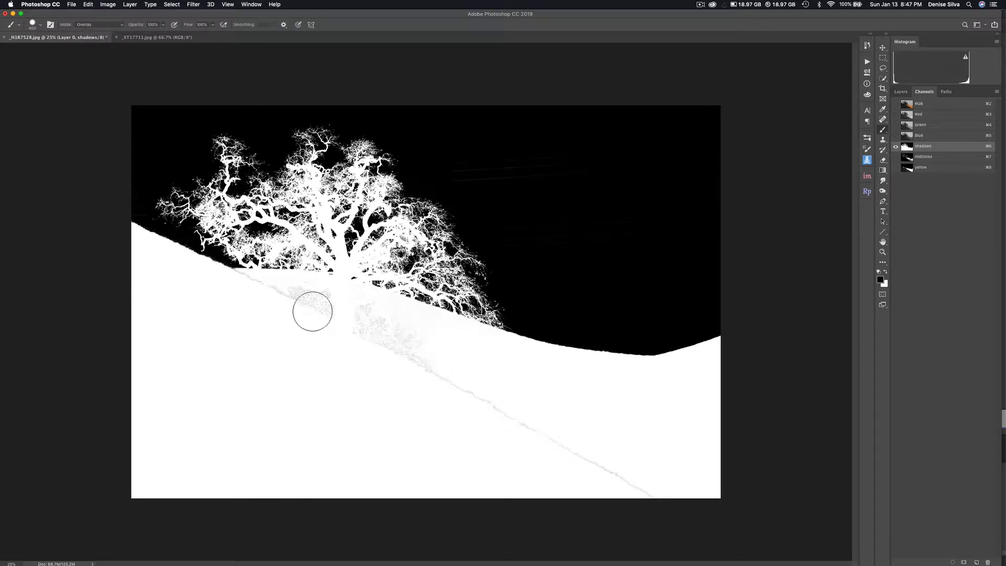
pyautogui.click(886, 272)
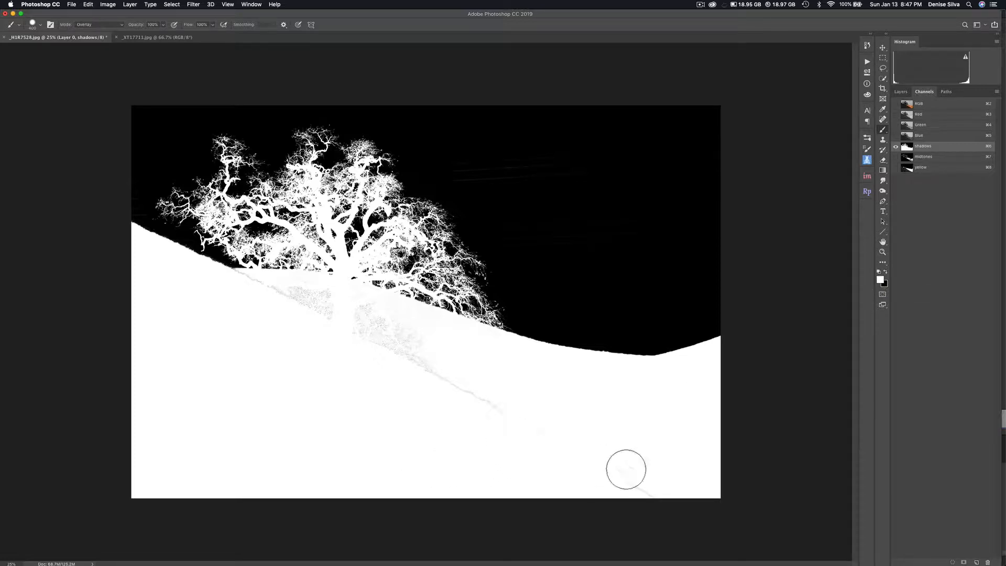
pyautogui.moveTo(632, 484)
pyautogui.mouseDown()
pyautogui.moveTo(481, 421)
pyautogui.moveTo(494, 414)
pyautogui.moveTo(383, 344)
pyautogui.moveTo(438, 334)
pyautogui.moveTo(386, 314)
pyautogui.moveTo(368, 322)
pyautogui.moveTo(371, 337)
pyautogui.moveTo(356, 324)
pyautogui.moveTo(392, 322)
pyautogui.moveTo(383, 314)
pyautogui.moveTo(317, 313)
pyautogui.moveTo(303, 304)
pyautogui.moveTo(320, 300)
pyautogui.moveTo(233, 288)
pyautogui.mouseUp()
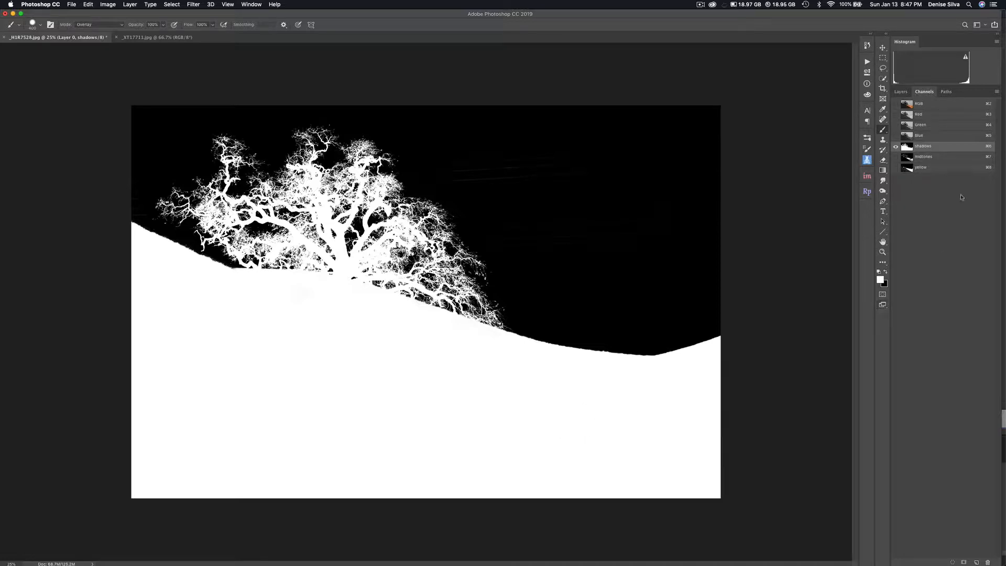
# - Delete the midtones and yellow channels, keeping only the combined shadows channel
pyautogui.click(943, 159)
pyautogui.moveTo(956, 159); pyautogui.dragTo(989, 562)
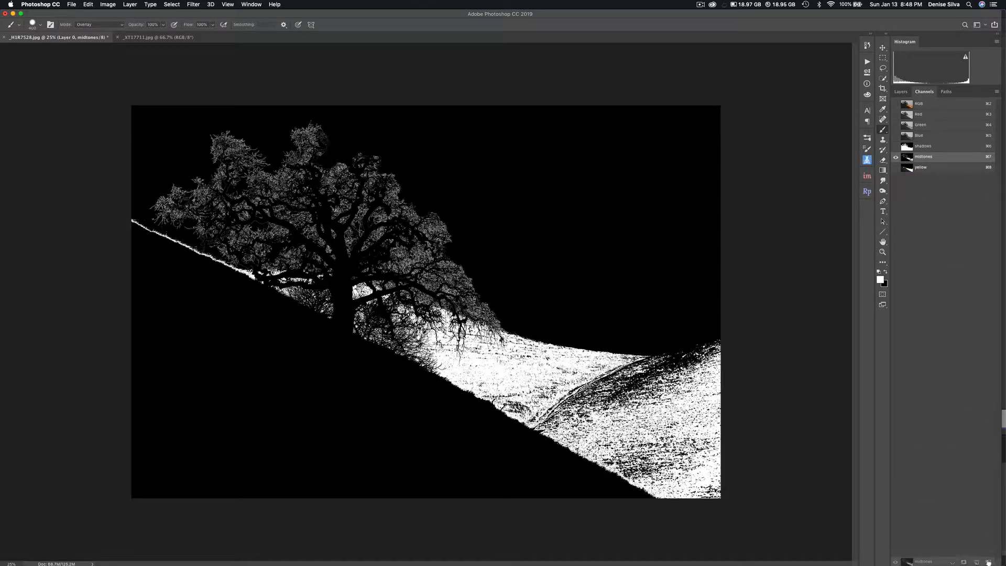
pyautogui.click(938, 158)
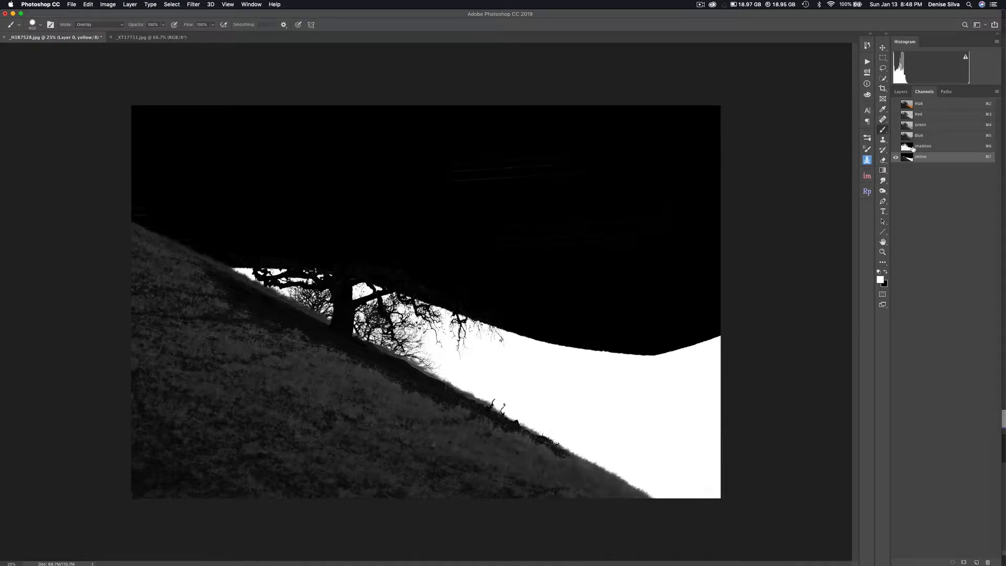
pyautogui.moveTo(947, 160); pyautogui.dragTo(989, 562)
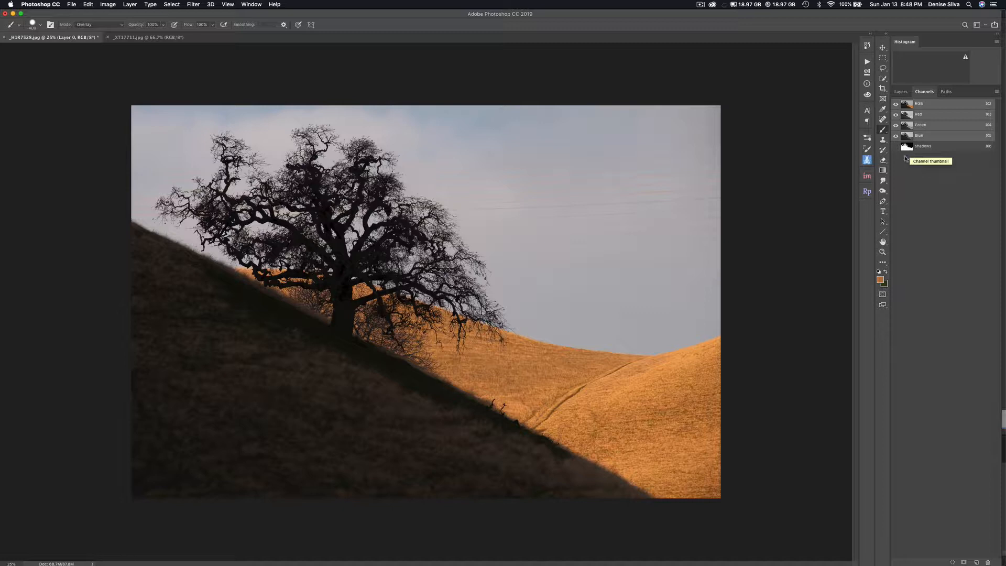
# - Load the shadows channel as a new selection and add it to Layer 0 as a layer mask
pyautogui.click(905, 93)
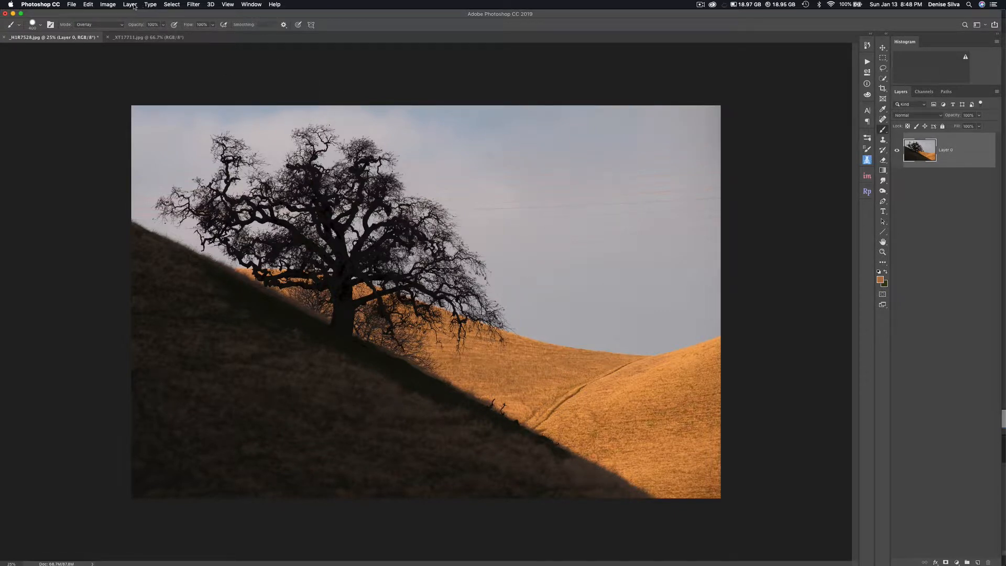
pyautogui.click(169, 5)
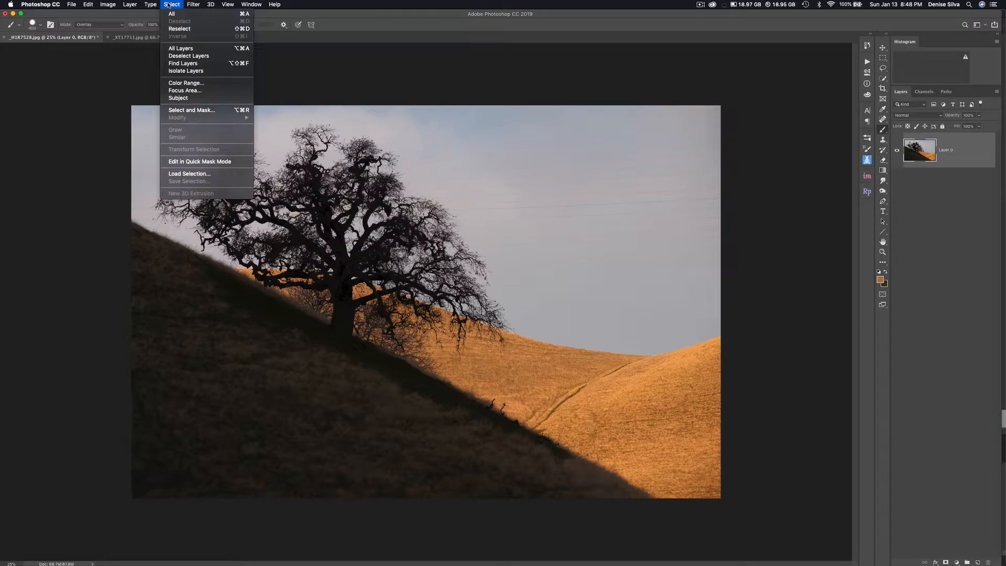
pyautogui.click(185, 174)
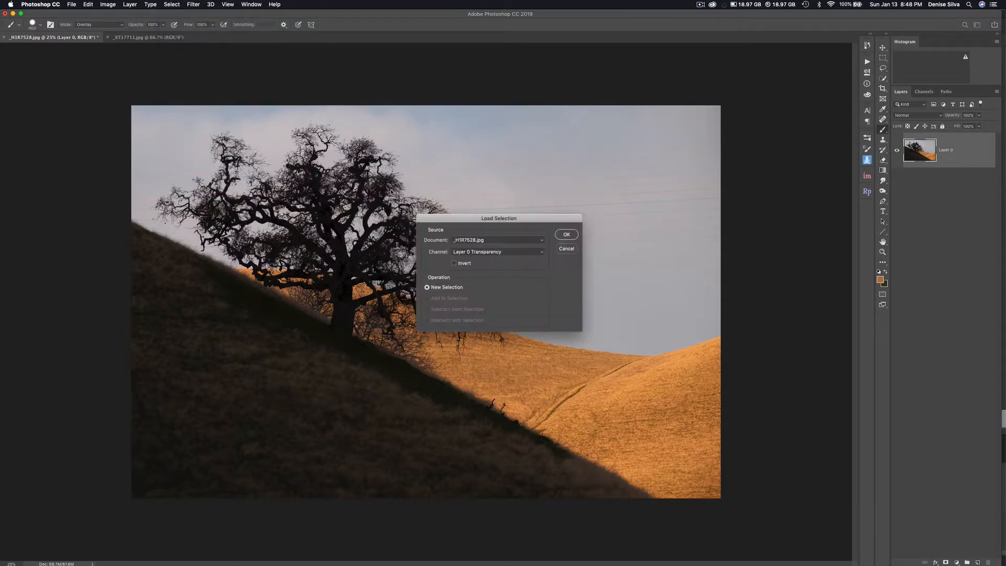
pyautogui.click(483, 252)
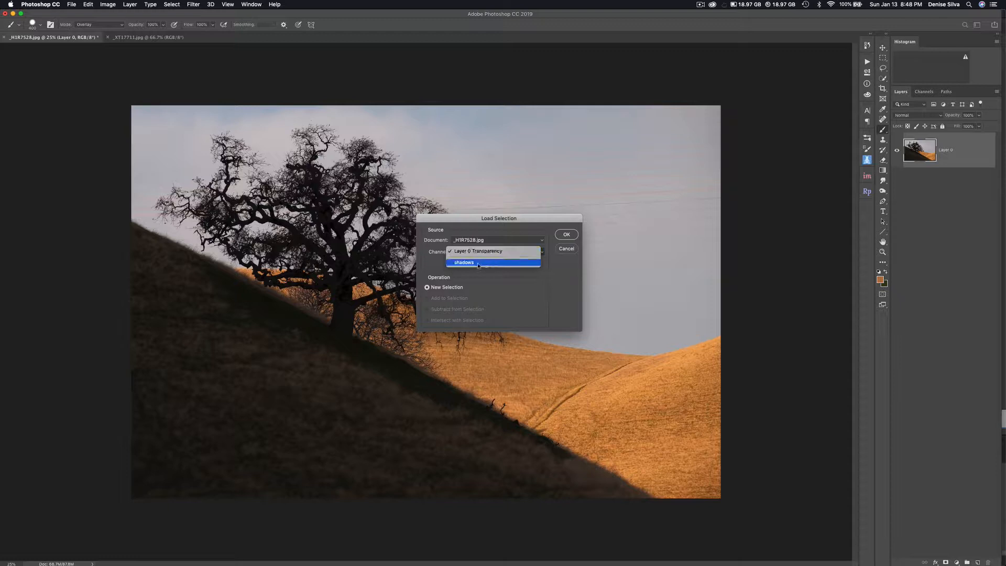
pyautogui.click(478, 266)
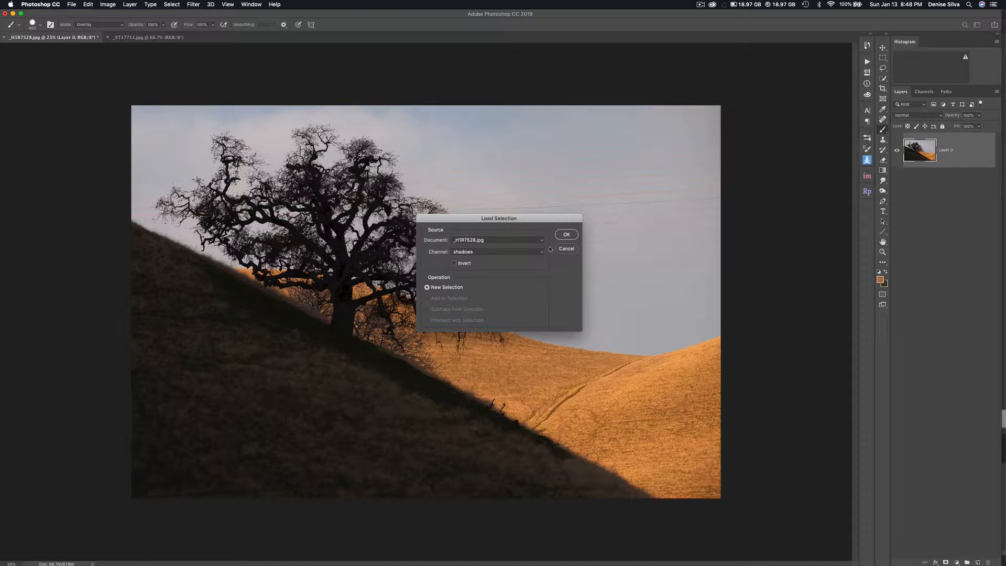
pyautogui.click(565, 236)
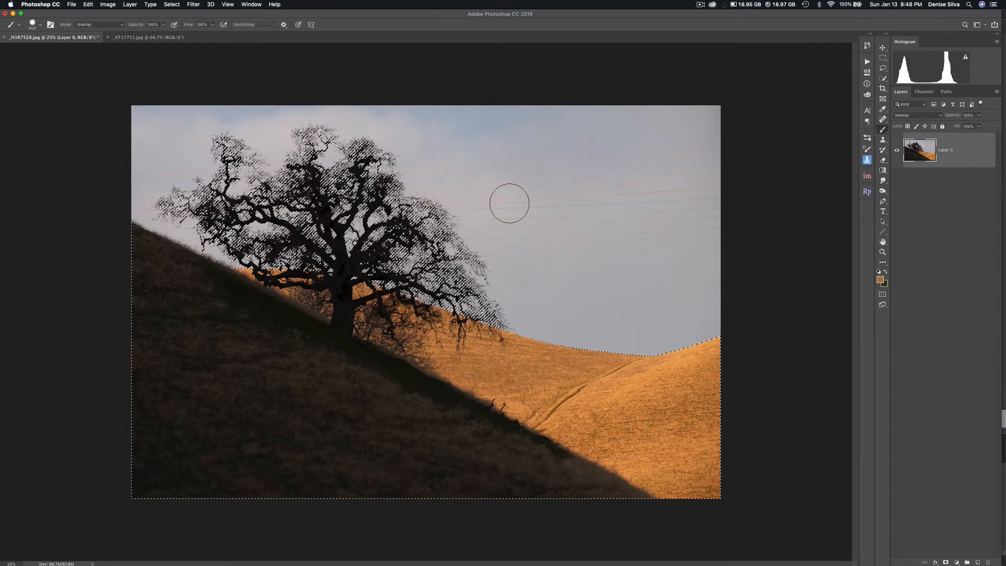
pyautogui.click(947, 563)
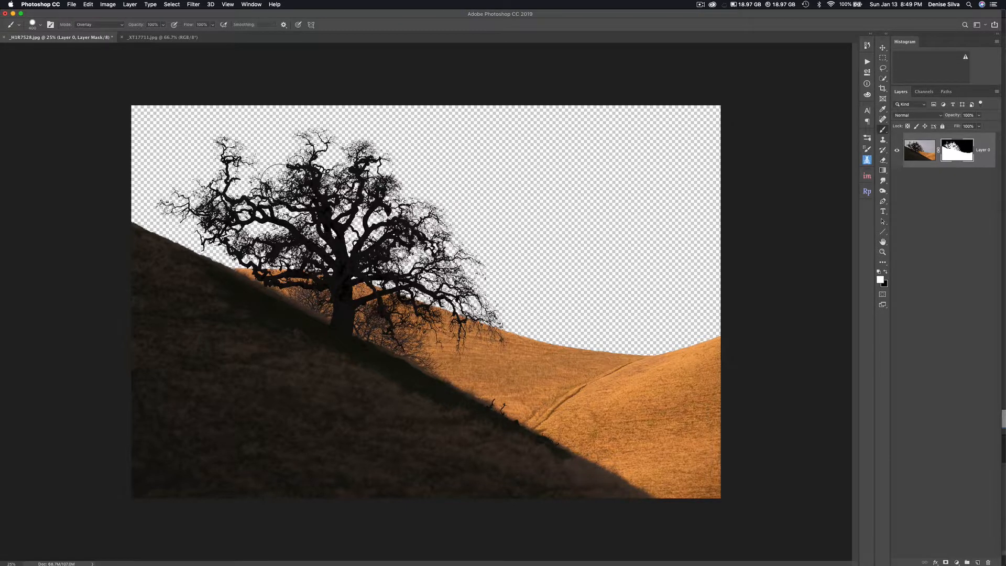
# - Display Layer 0's mask by itself and set the brush mode to Normal
pyautogui.keyDown('alt'); pyautogui.click(959, 154); pyautogui.keyUp('alt')
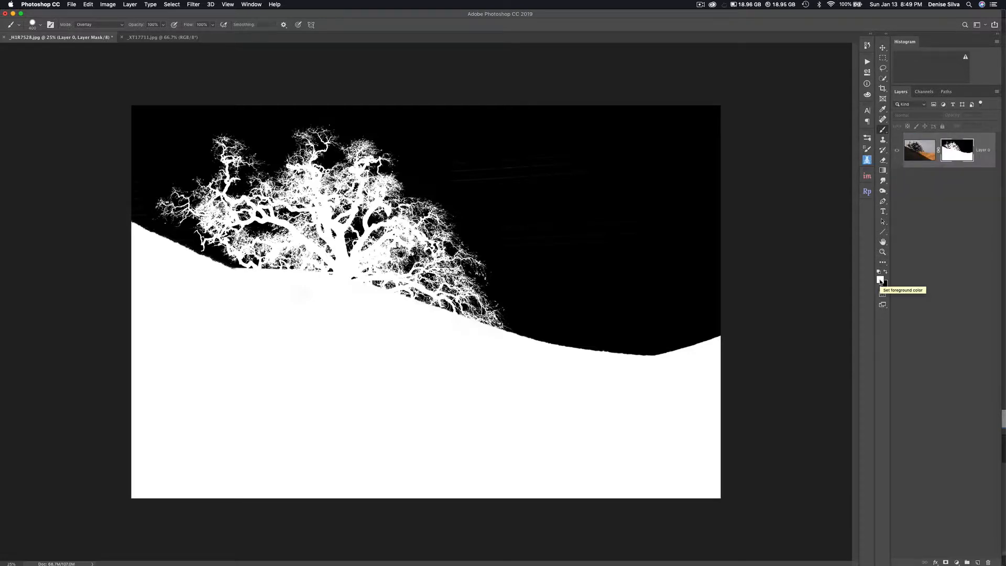
pyautogui.click(84, 25)
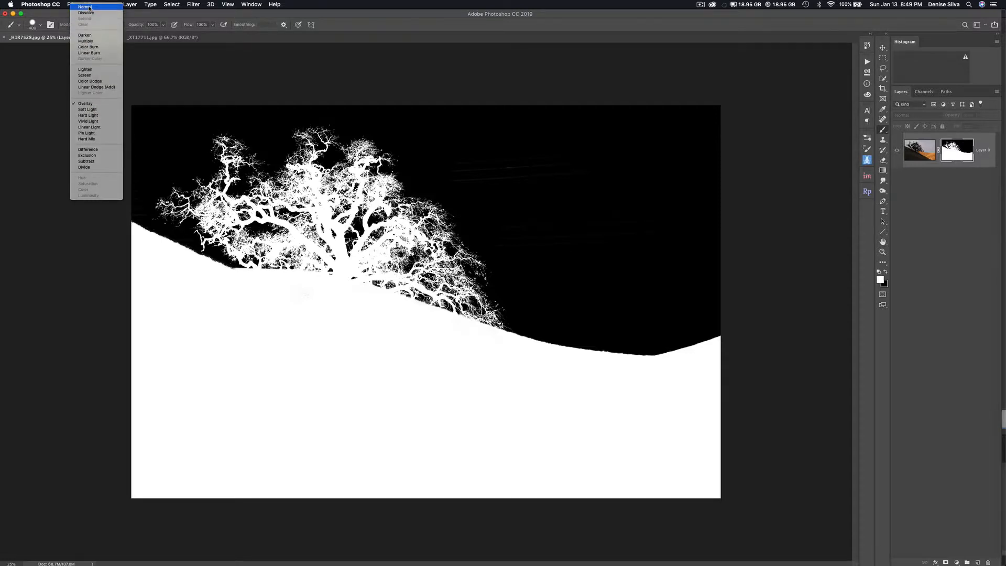
pyautogui.click(85, 6)
# - Try a short white brush stroke in the sky area of the layer mask and undo it
pyautogui.moveTo(532, 152); pyautogui.dragTo(541, 152)
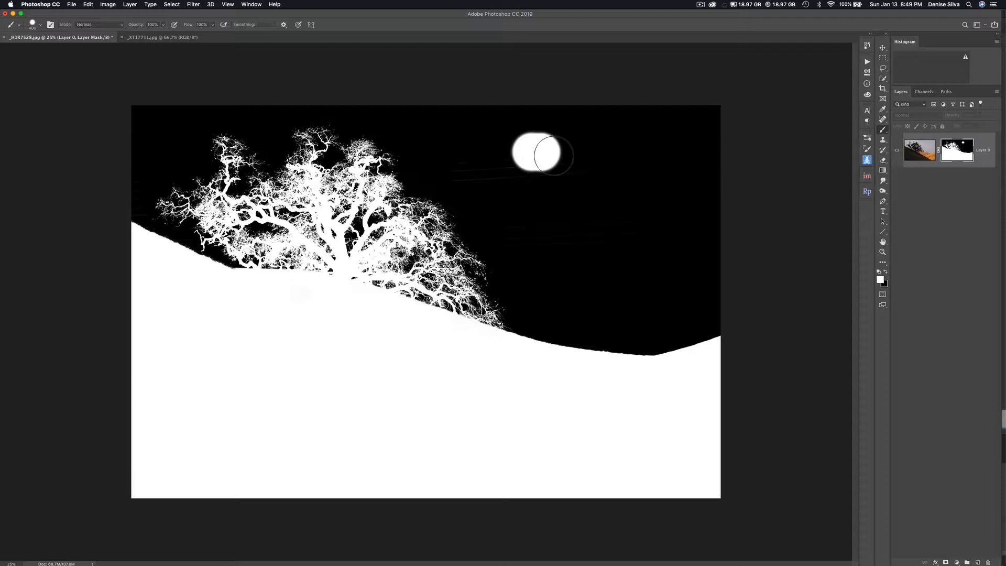
pyautogui.press('super+z')
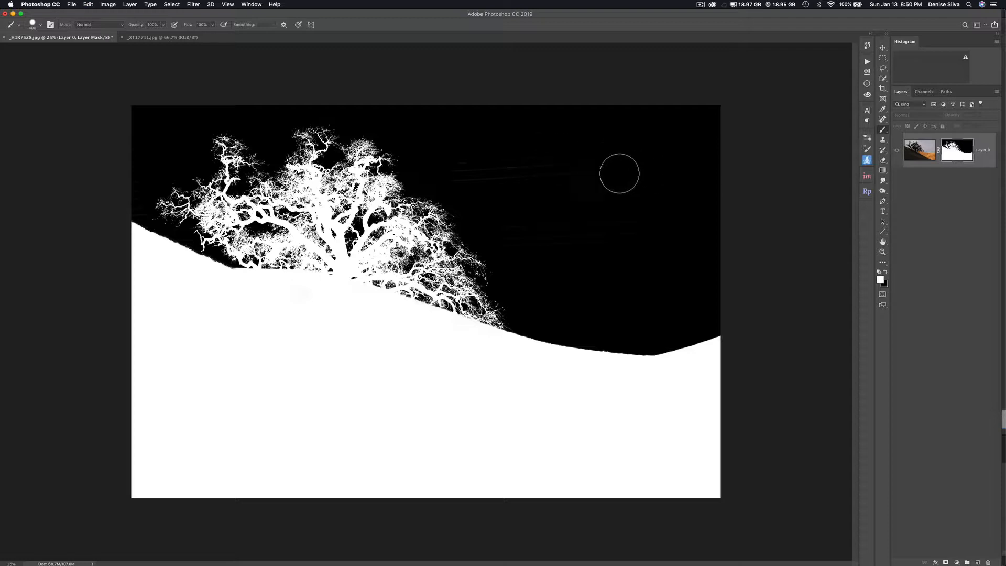
# - Paint black in Overlay mode across the faint power line traces in the sky area of Layer 0's mask
pyautogui.click(99, 24)
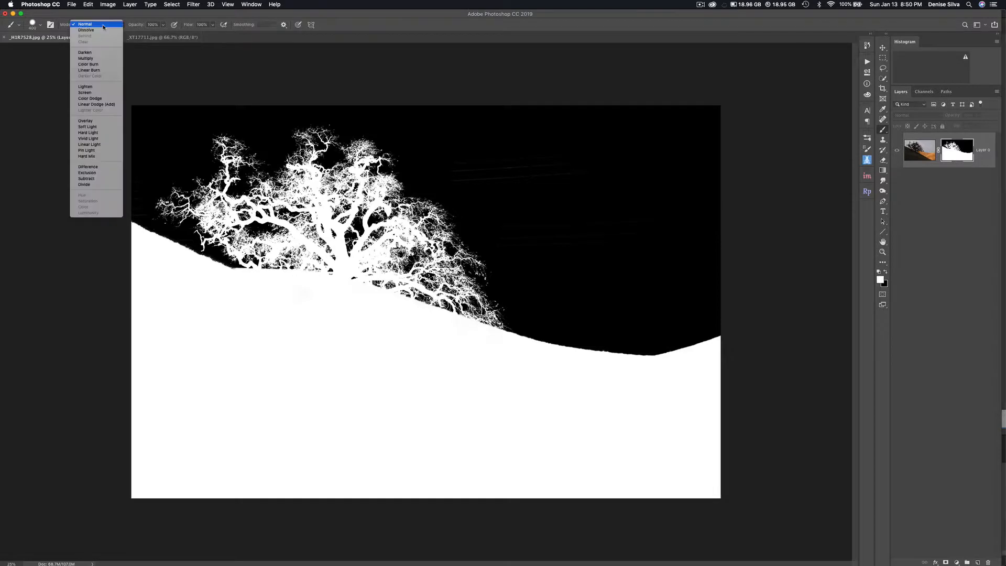
pyautogui.click(93, 121)
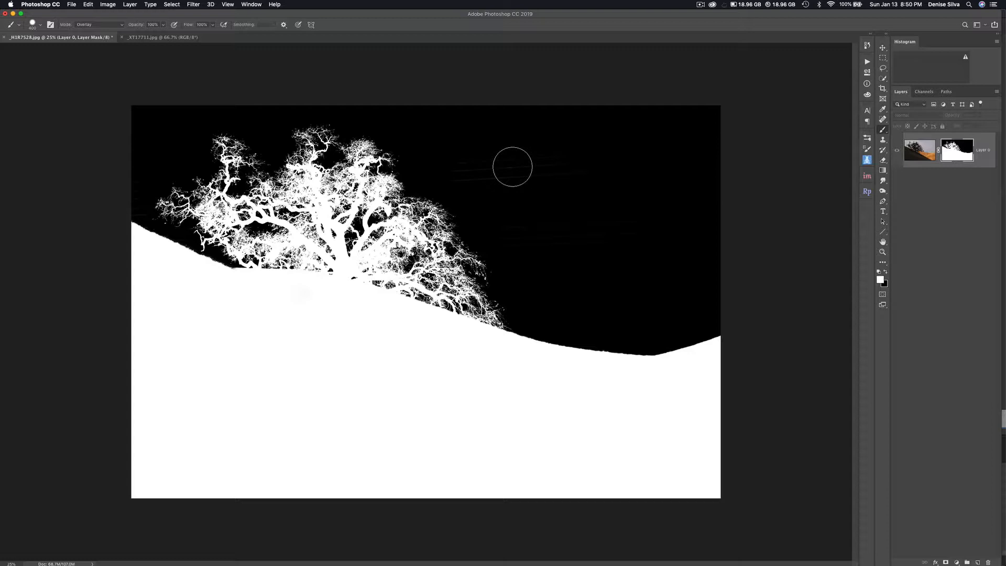
pyautogui.press('x')
pyautogui.moveTo(526, 166)
pyautogui.mouseDown()
pyautogui.moveTo(605, 173)
pyautogui.moveTo(558, 188)
pyautogui.moveTo(639, 190)
pyautogui.moveTo(685, 171)
pyautogui.mouseUp()
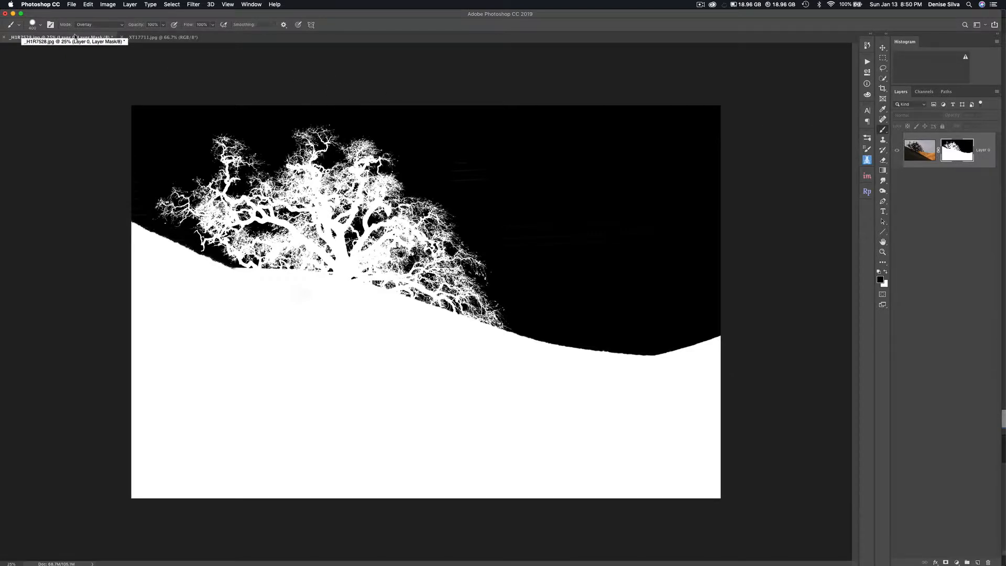
# - Set the brush mode back to Normal and return from the mask-only display to the masked image
pyautogui.click(87, 24)
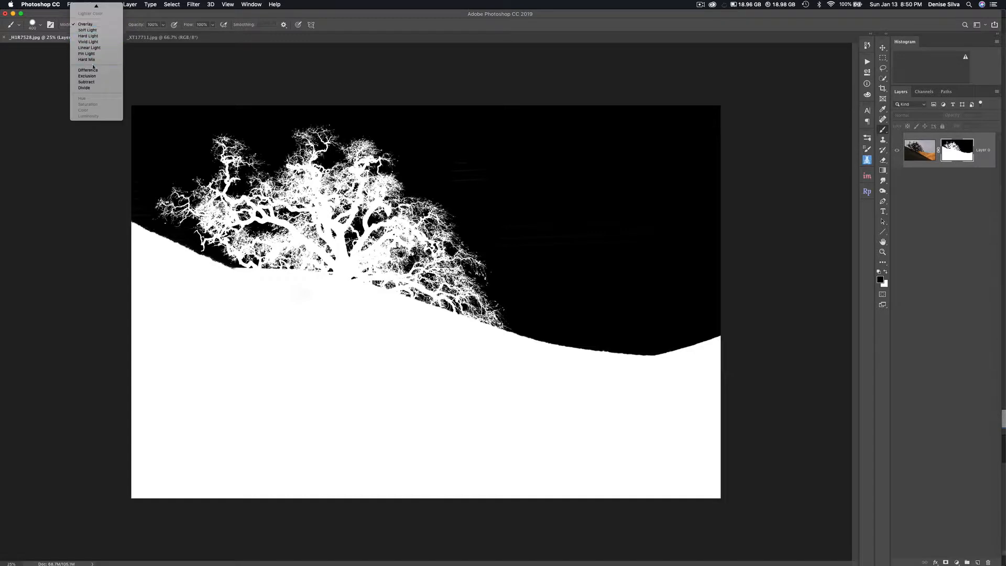
pyautogui.scroll(5, 99, 78)
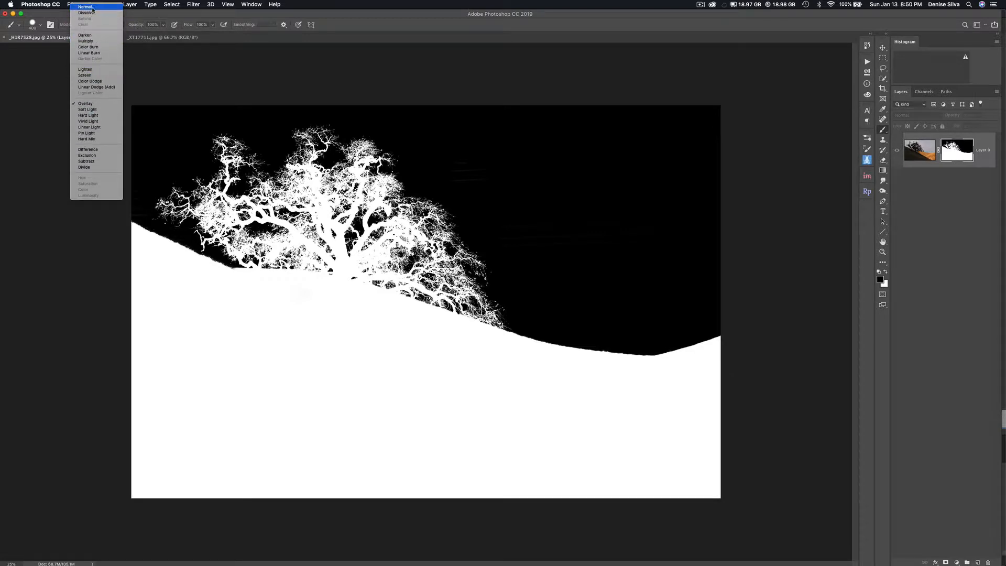
pyautogui.click(92, 8)
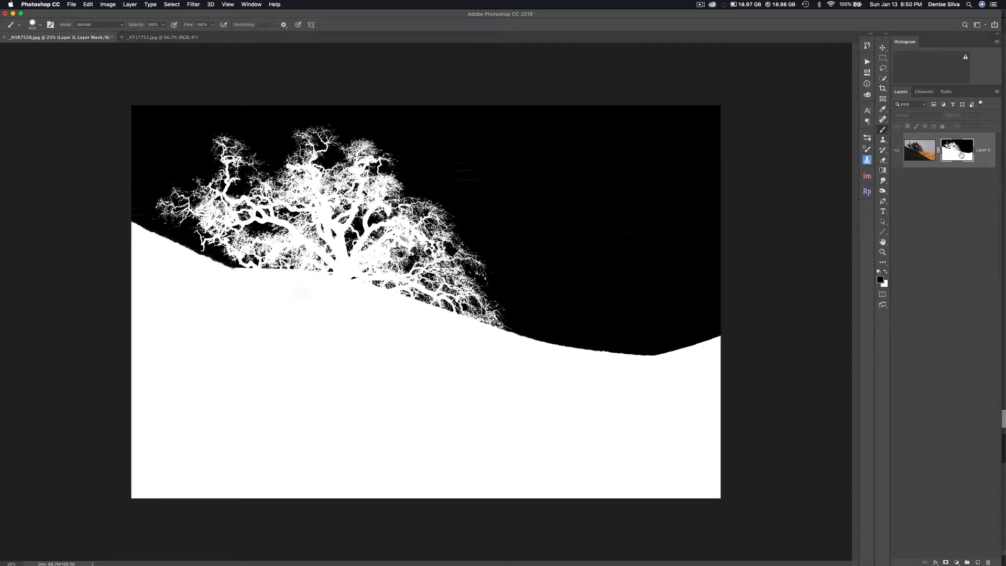
pyautogui.keyDown('alt'); pyautogui.click(960, 156); pyautogui.keyUp('alt')
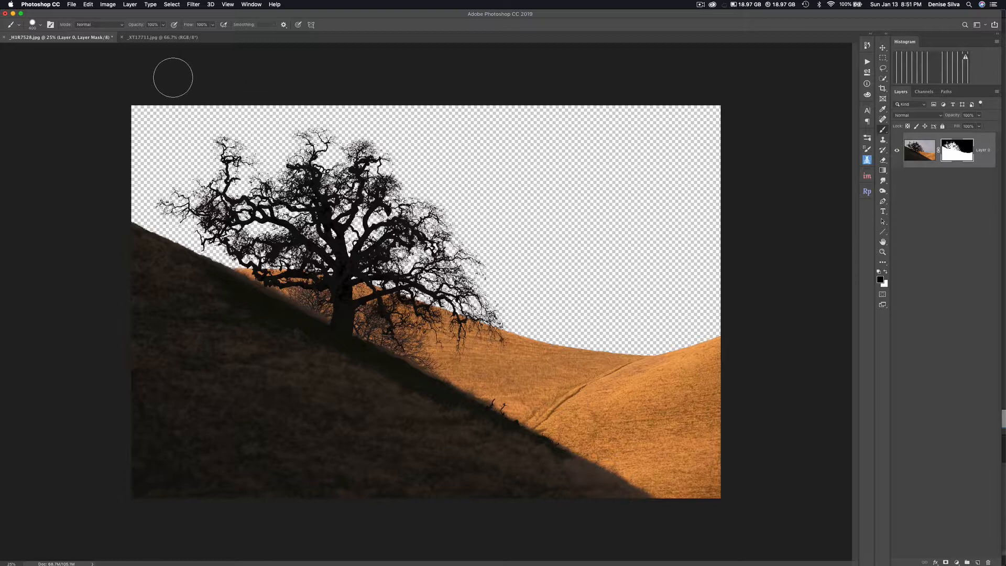
# - Copy the cloudy sky photo from _XT17711.jpg into the oak tree document as a new layer using the Move tool
pyautogui.click(162, 38)
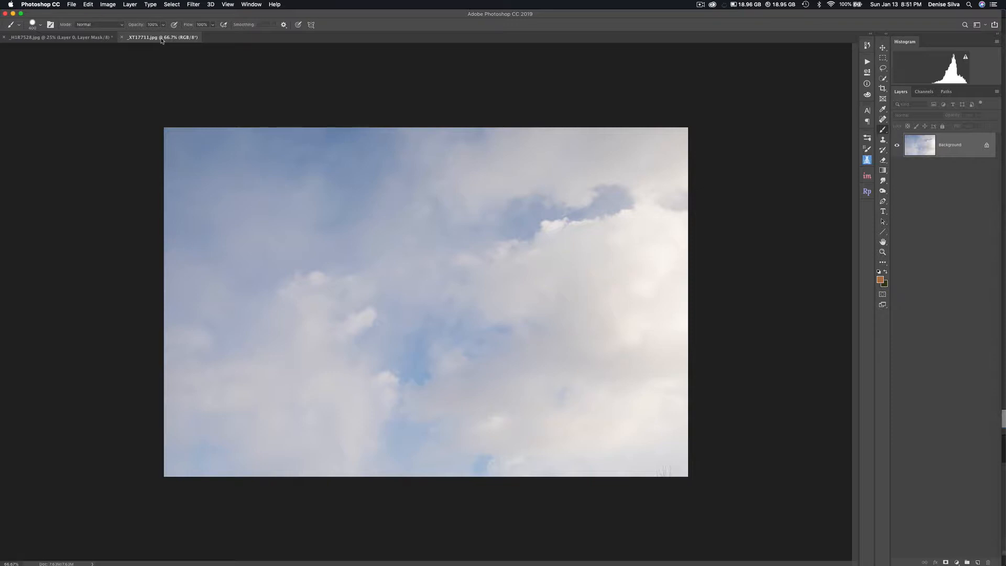
pyautogui.click(60, 38)
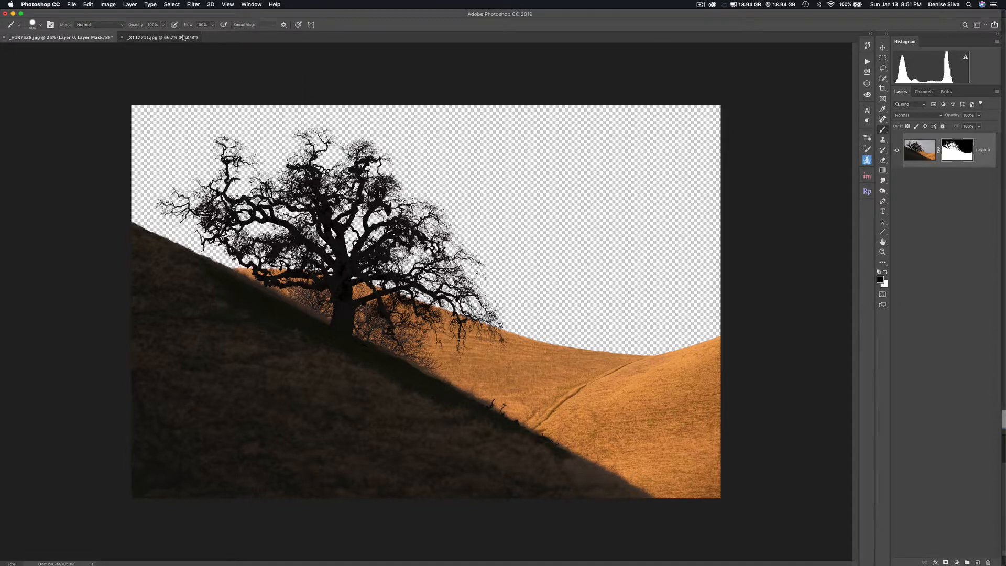
pyautogui.click(183, 37)
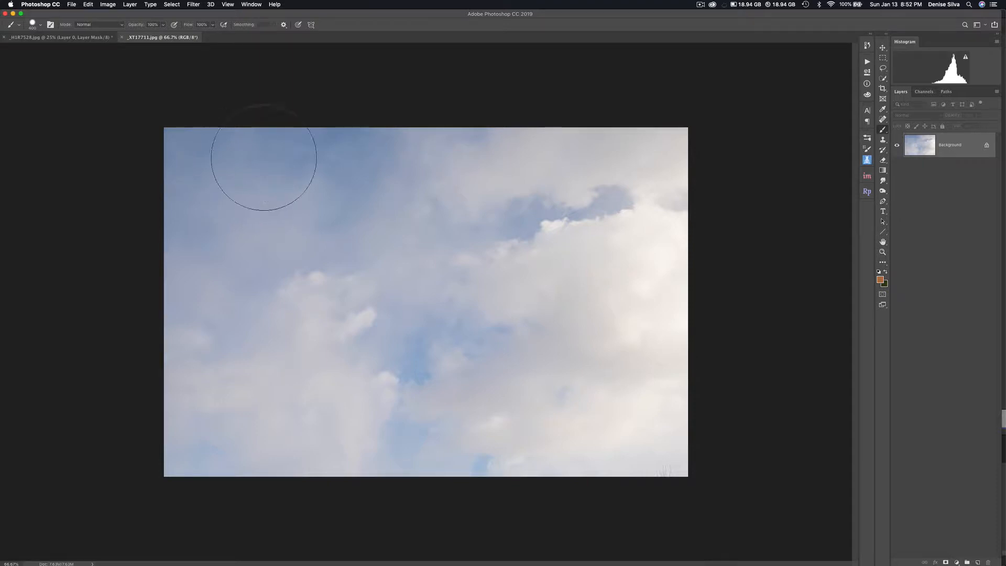
pyautogui.press('[')
pyautogui.press('[')
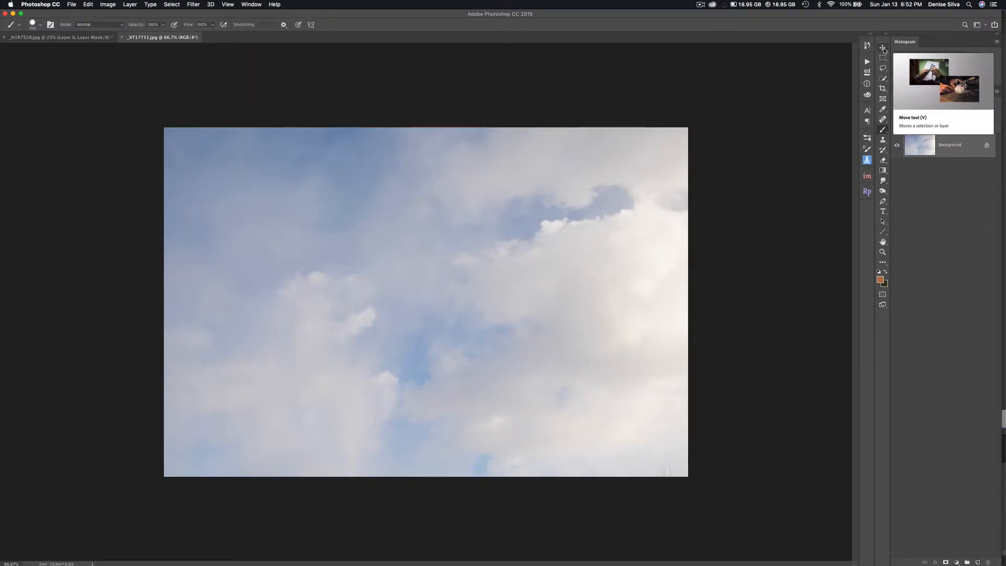
pyautogui.press('v')
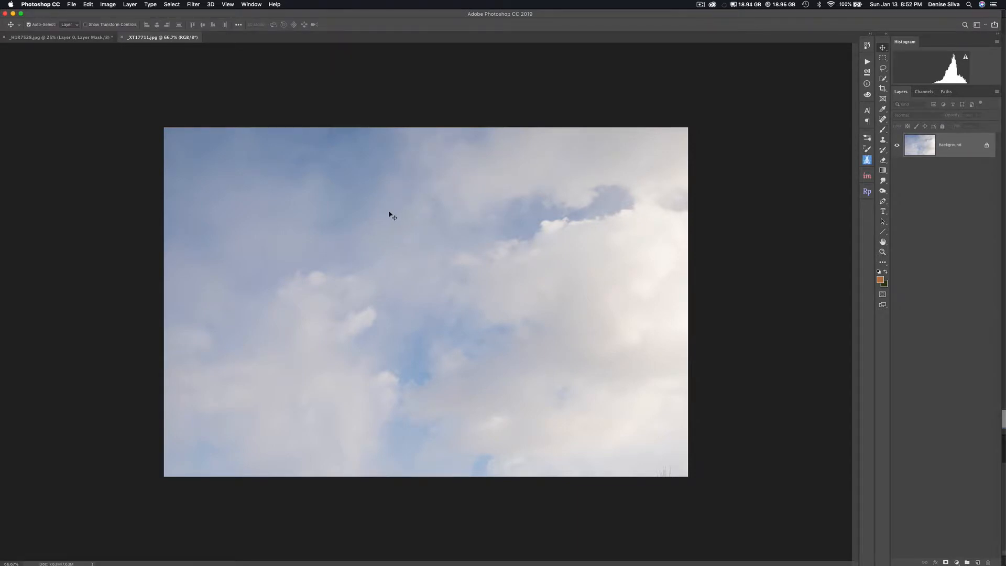
pyautogui.moveTo(385, 207); pyautogui.dragTo(97, 38)
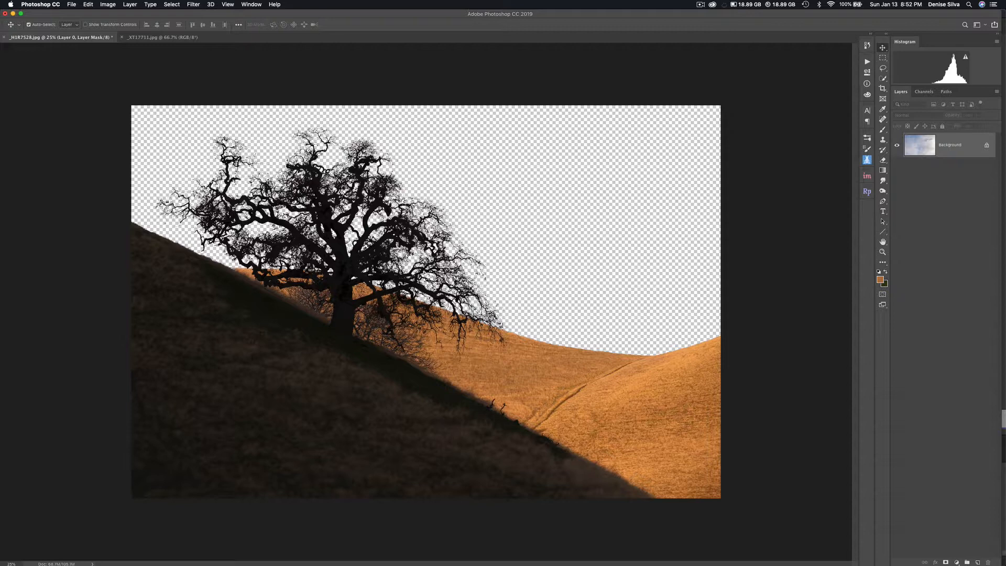
pyautogui.press('super+v')
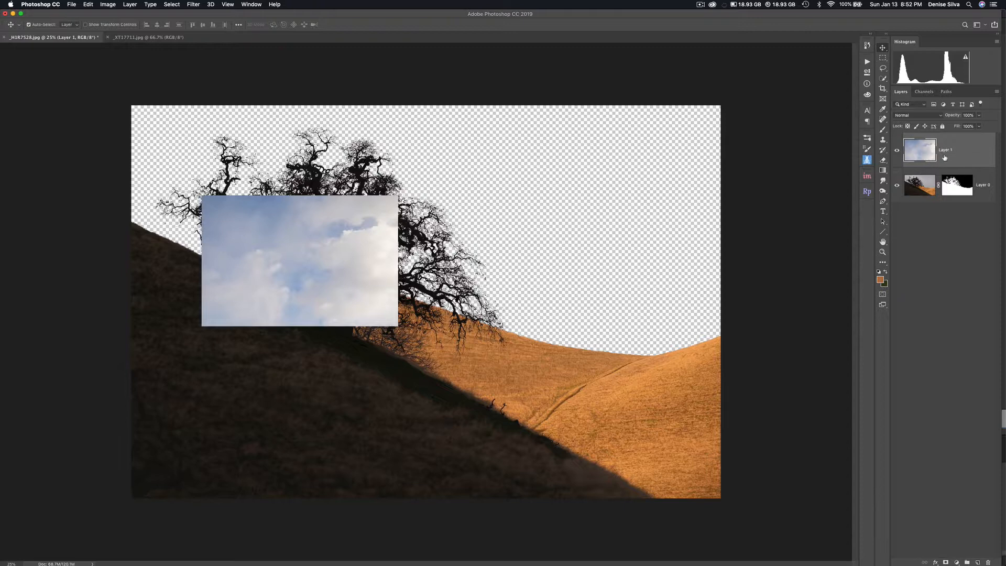
pyautogui.rightClick(982, 153)
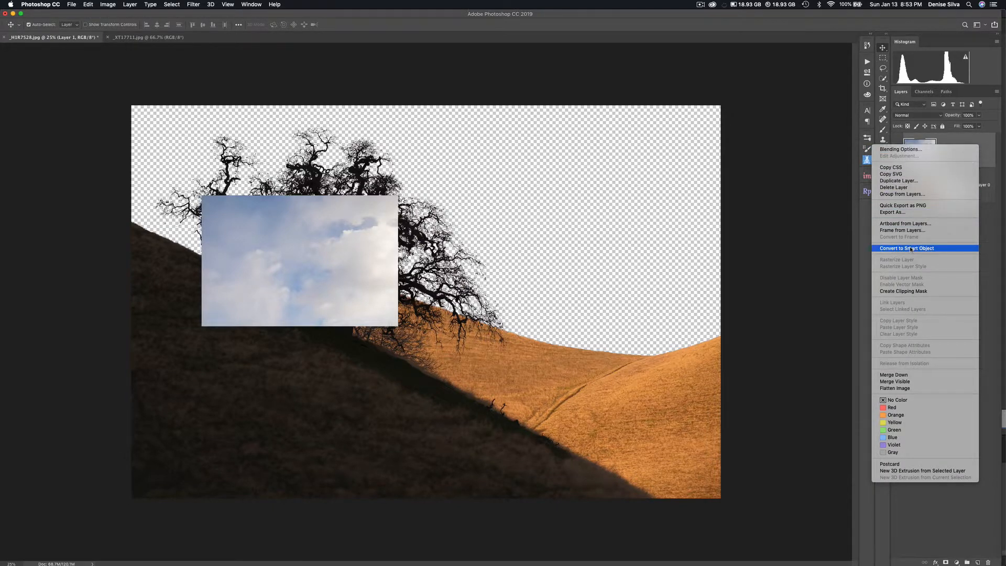
pyautogui.click(982, 137)
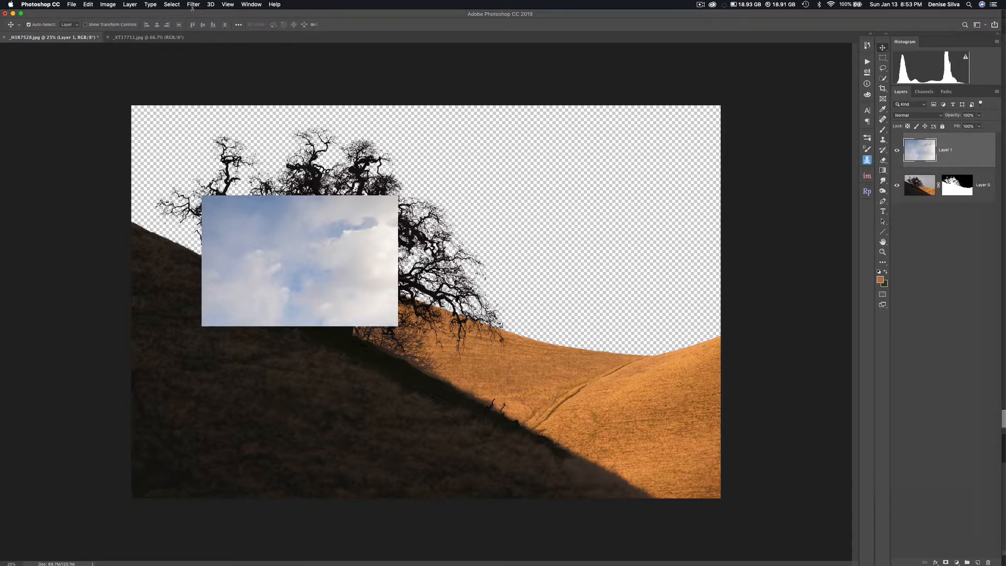
pyautogui.click(129, 5)
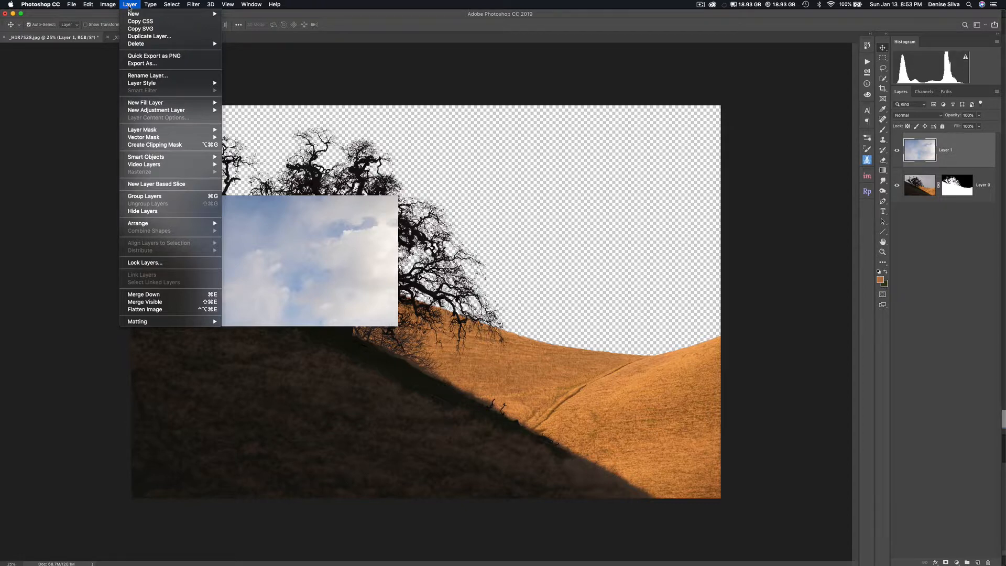
pyautogui.moveTo(197, 5)
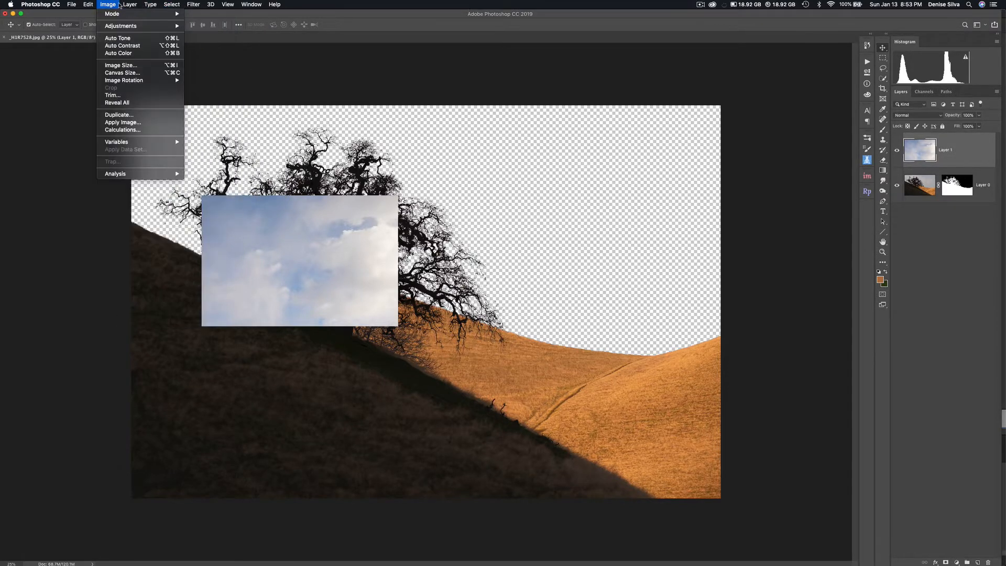
pyautogui.moveTo(130, 5)
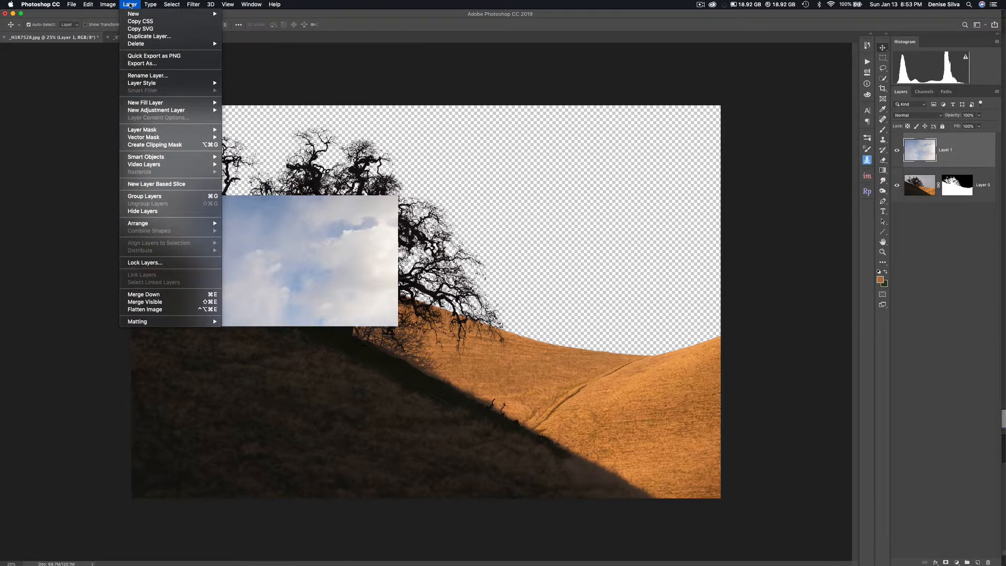
pyautogui.moveTo(147, 157)
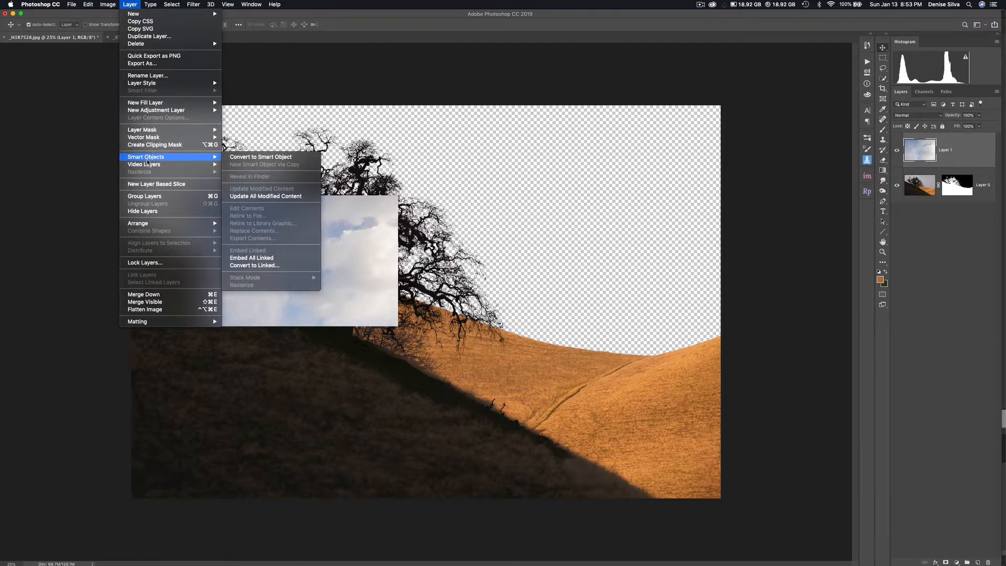
pyautogui.click(229, 157)
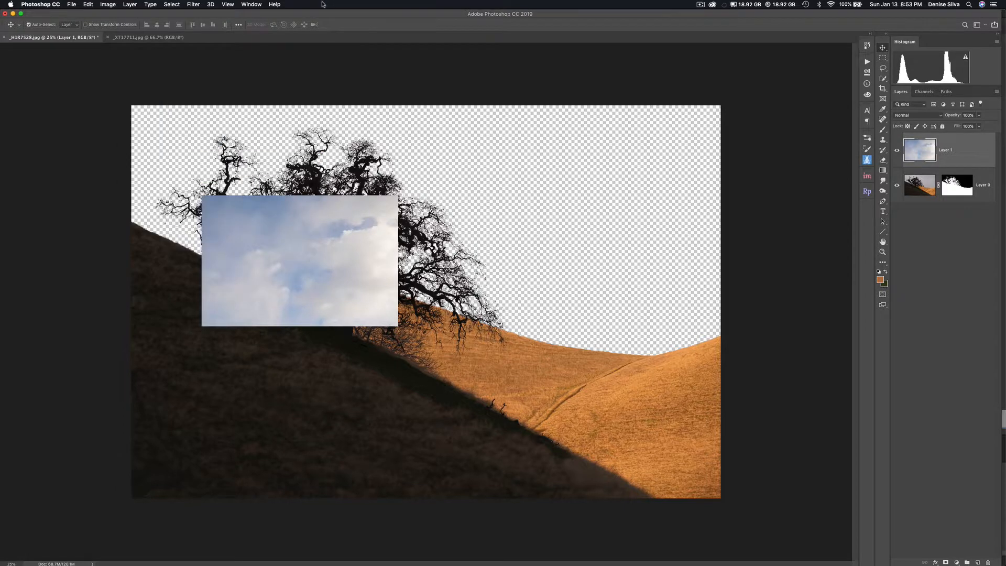
# - Convert the sky layer, Layer 1, to a smart object
pyautogui.rightClick(956, 161)
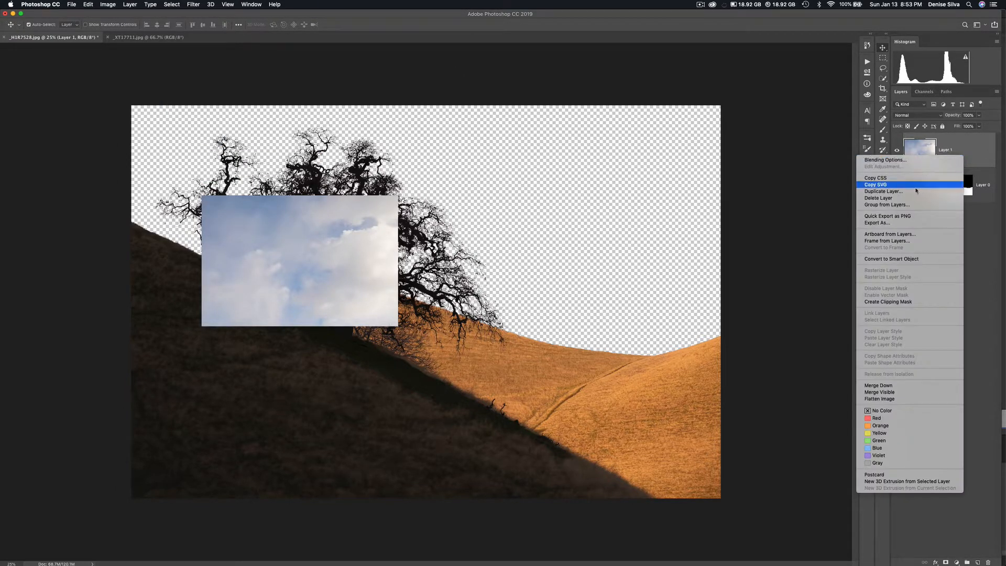
pyautogui.click(888, 259)
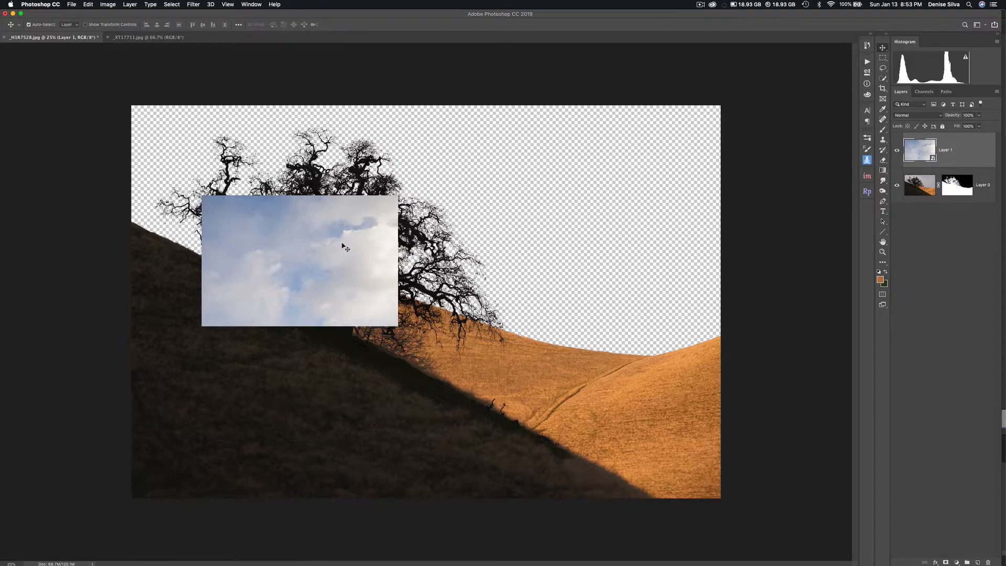
# - Free Transform the sky layer to about 320% and position it to span the full image width and cover the masked-out sky
pyautogui.hotkey('ctrl', 't')
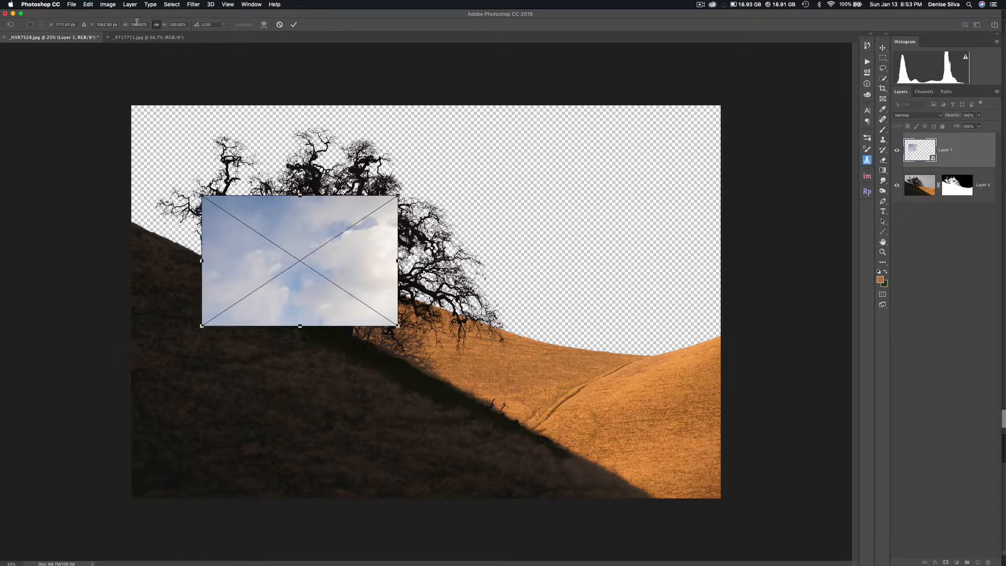
pyautogui.click(88, 4)
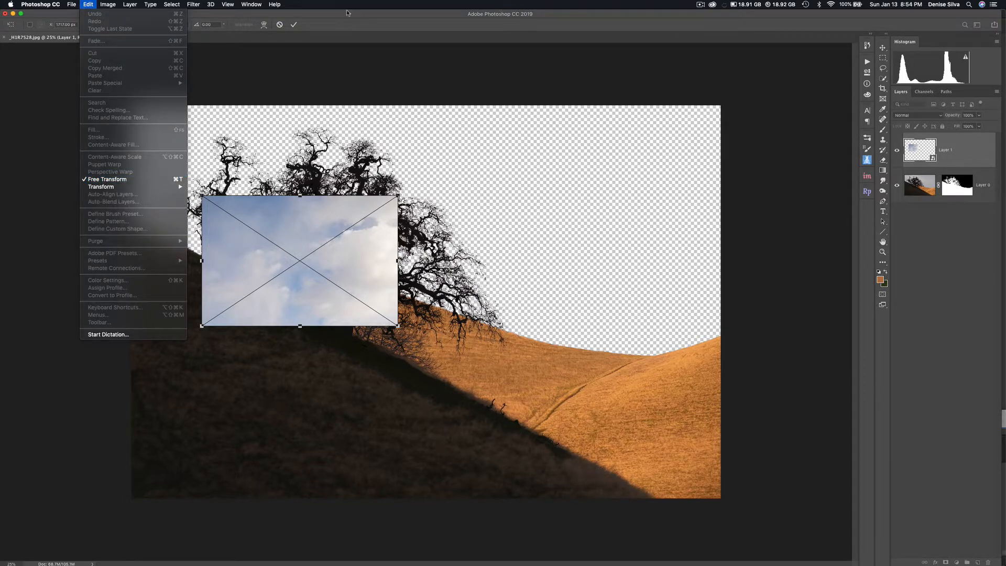
pyautogui.click(295, 217)
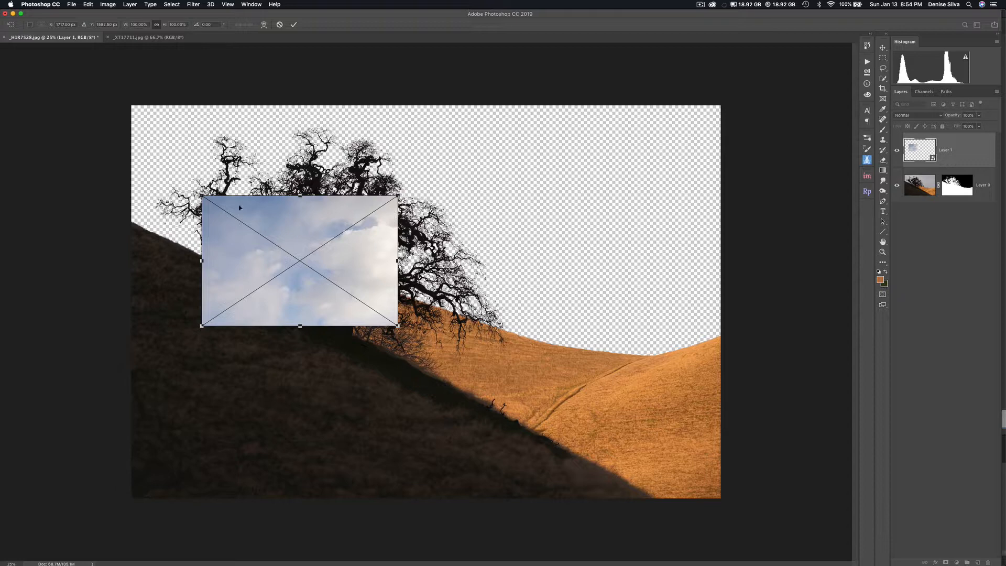
pyautogui.moveTo(398, 196); pyautogui.dragTo(591, 67)
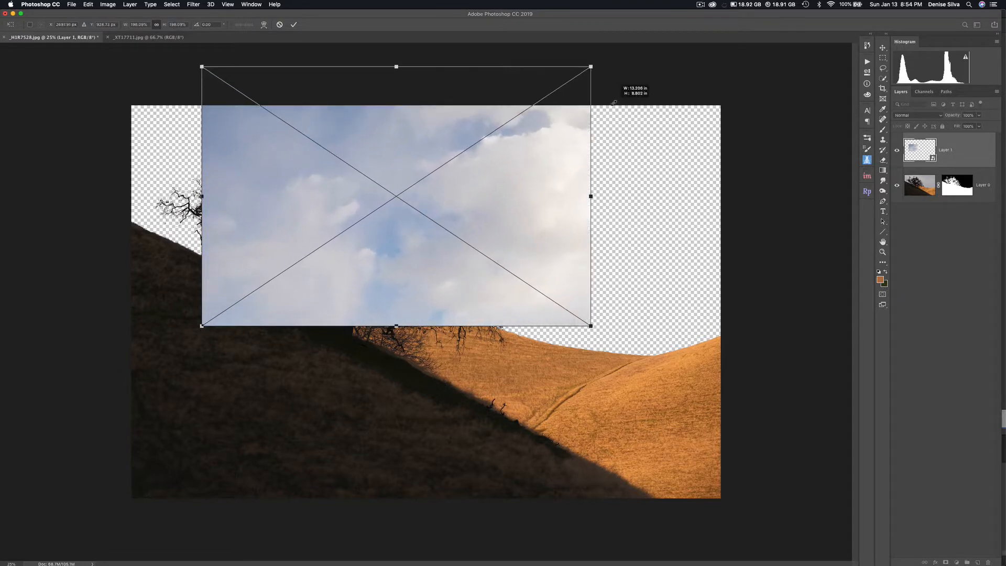
pyautogui.moveTo(200, 327); pyautogui.dragTo(102, 392)
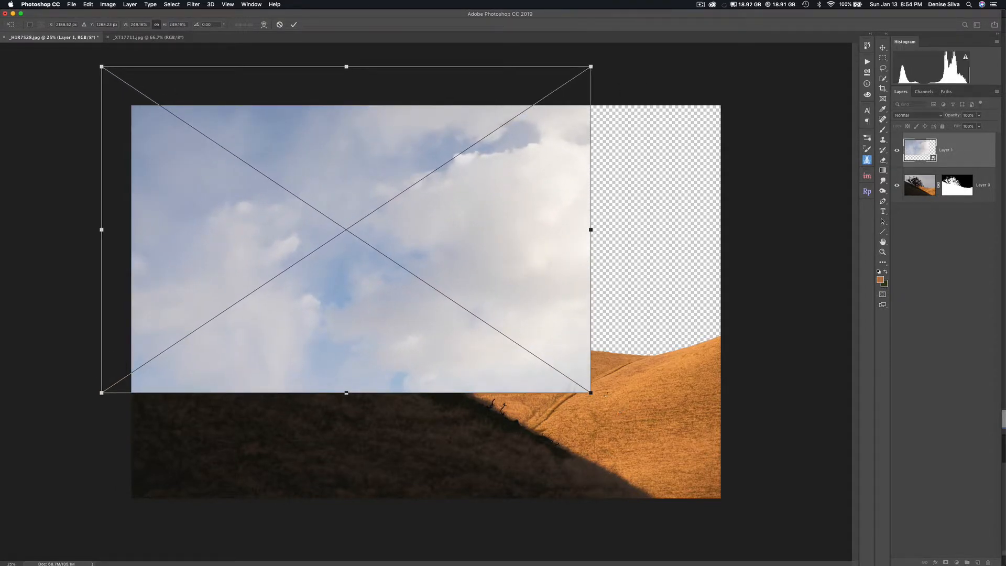
pyautogui.moveTo(593, 393); pyautogui.dragTo(763, 427)
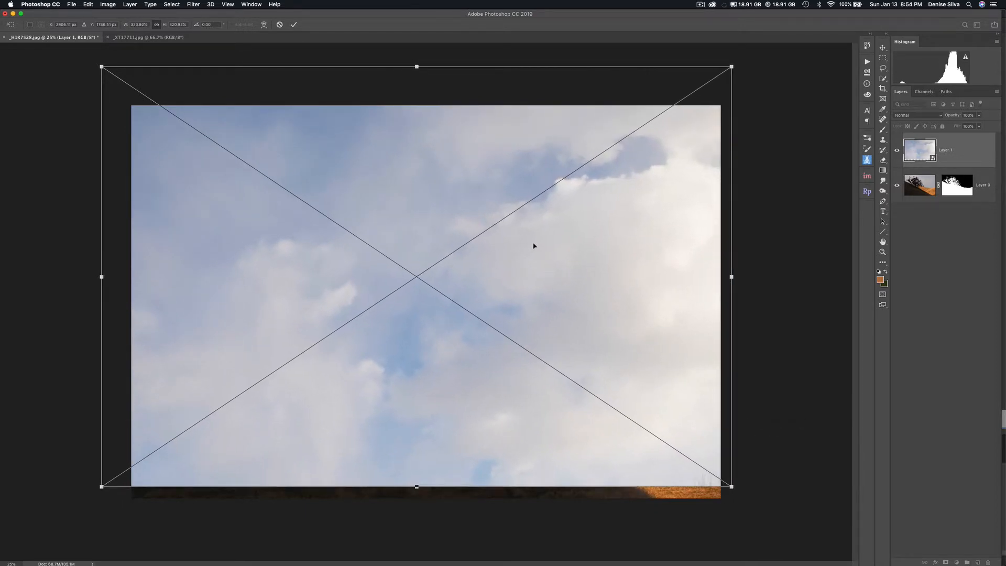
pyautogui.moveTo(535, 244); pyautogui.dragTo(541, 218)
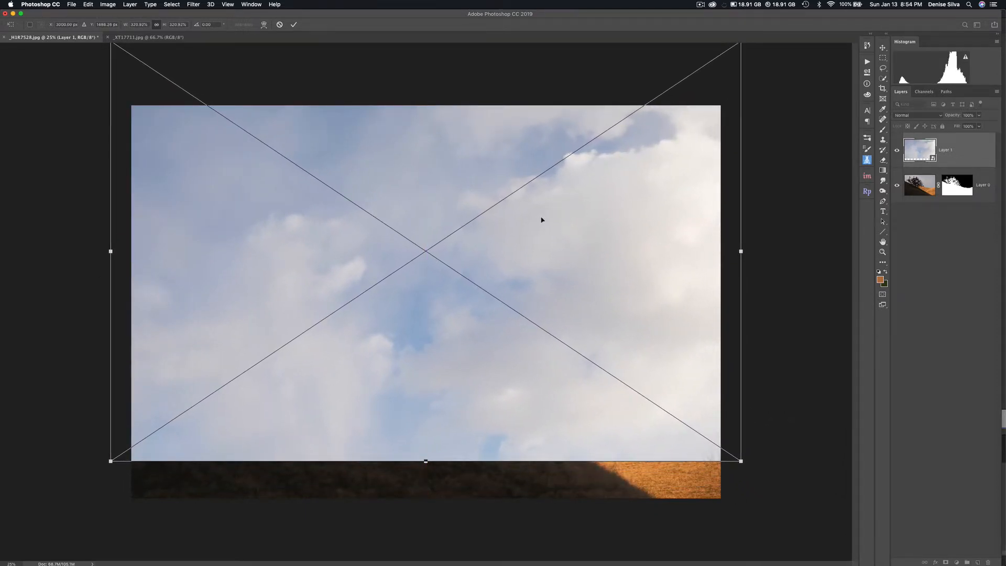
pyautogui.press('Return')
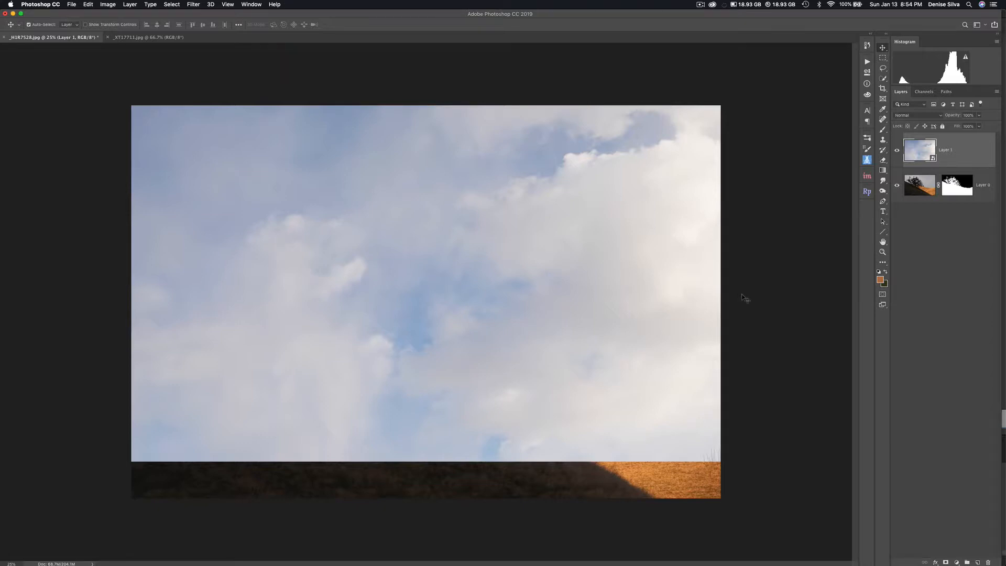
# - Move the masked tree layer, Layer 0, above the sky layer in the layer stack
pyautogui.click(987, 199)
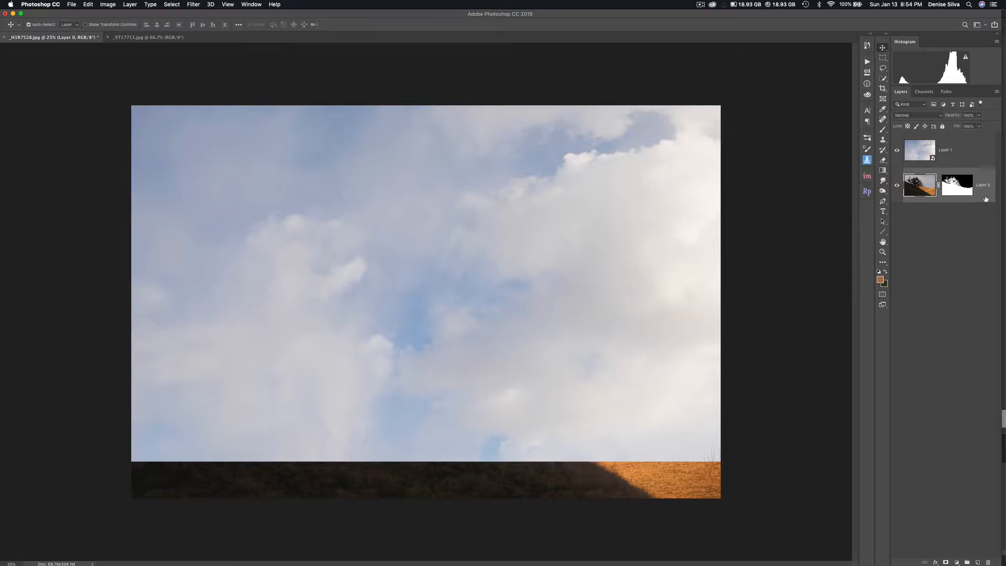
pyautogui.moveTo(986, 197); pyautogui.dragTo(982, 148)
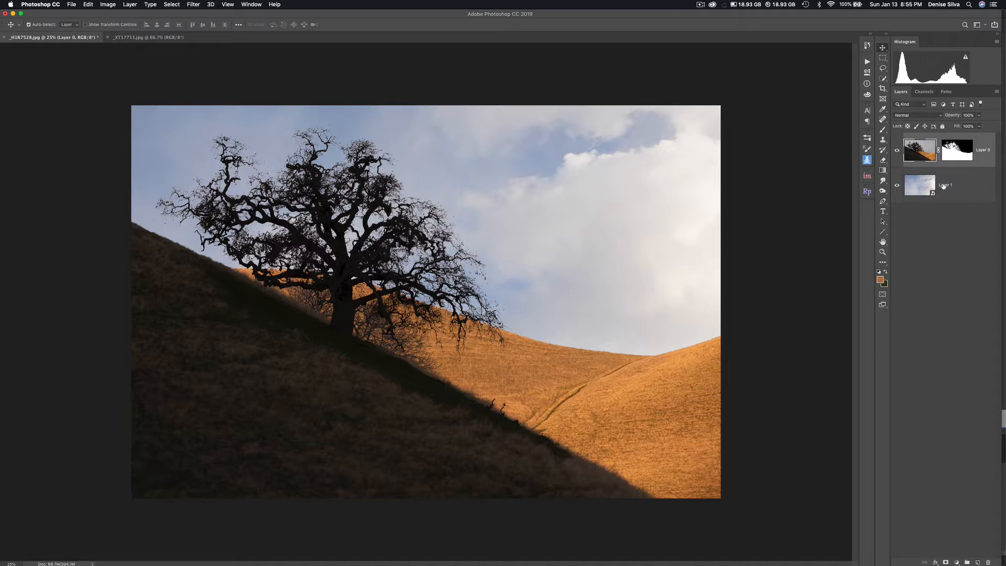
# - Flip the cloudy sky layer, Layer 1, horizontally with Free Transform
pyautogui.click(965, 188)
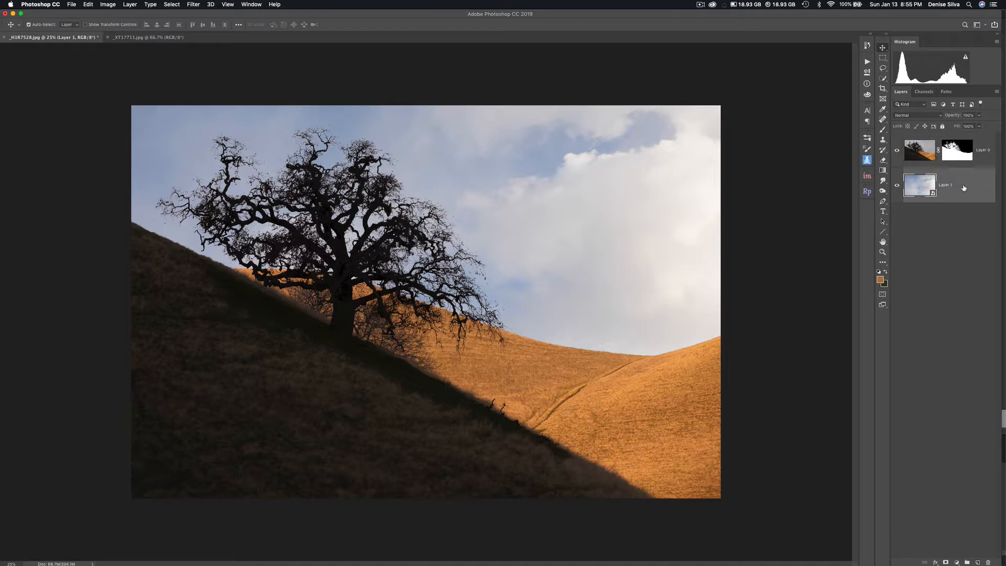
pyautogui.click(88, 4)
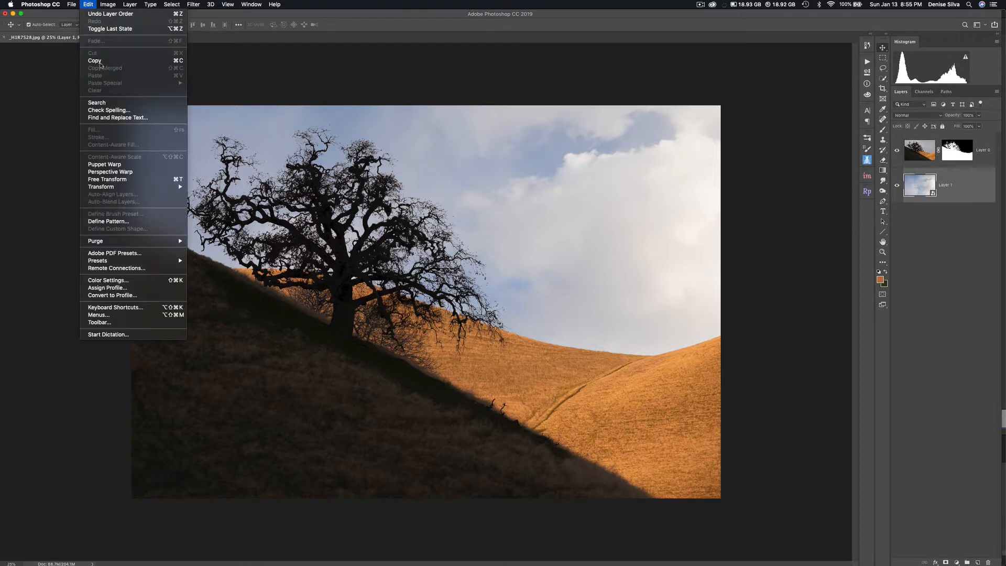
pyautogui.click(183, 180)
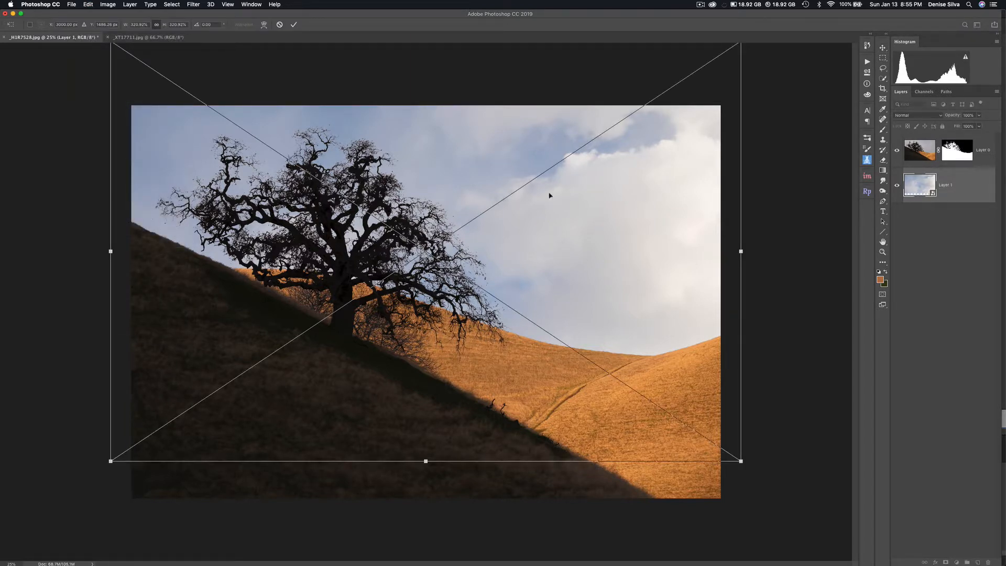
pyautogui.rightClick(517, 229)
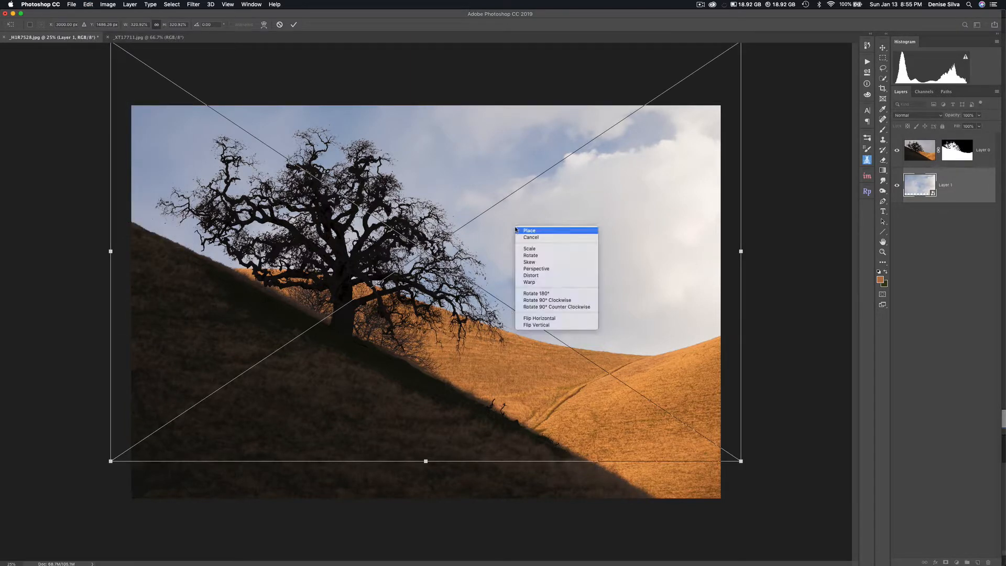
pyautogui.click(540, 318)
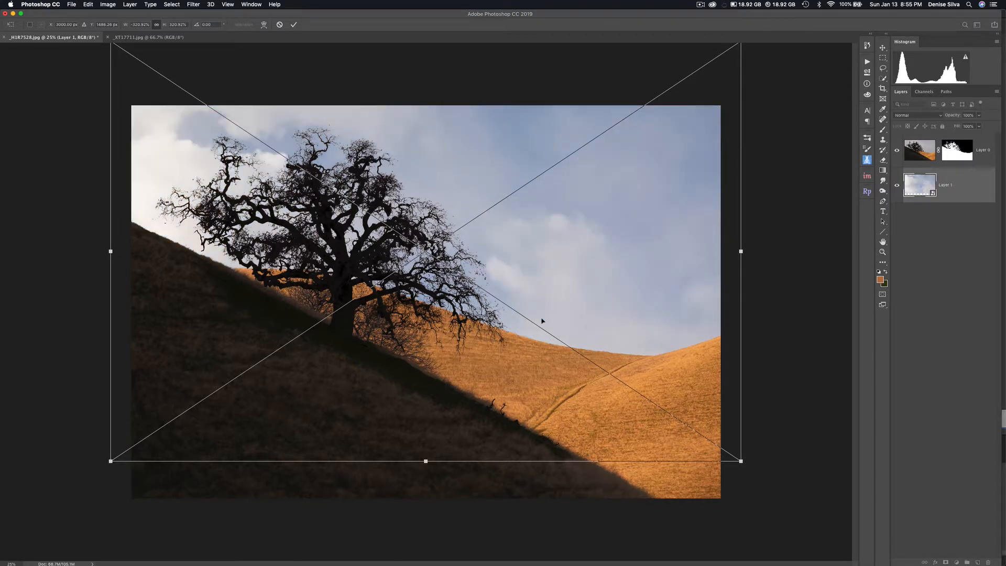
# - Flip the sky layer back horizontally and mirror it once more to compare the two cloud placements
pyautogui.rightClick(546, 293)
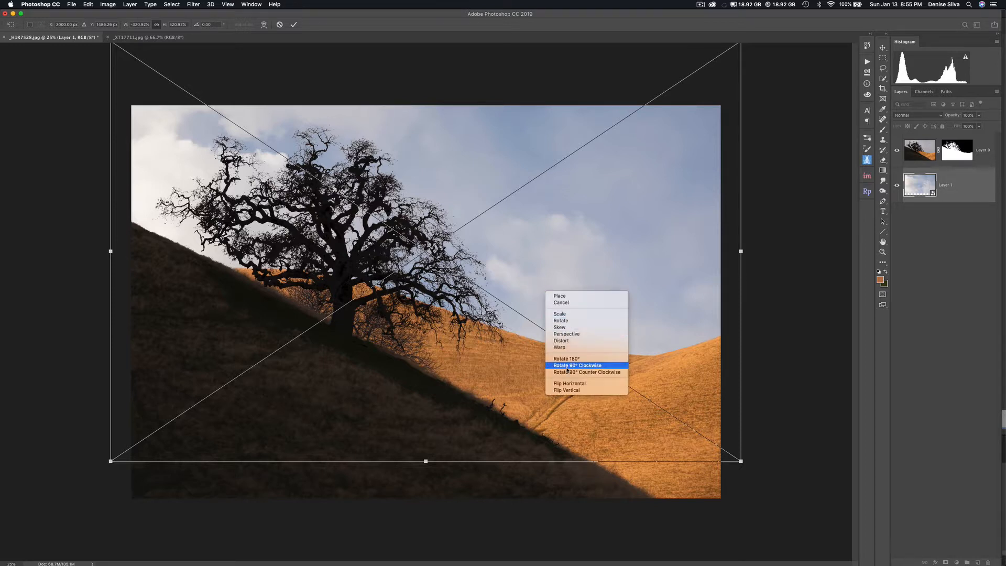
pyautogui.click(587, 388)
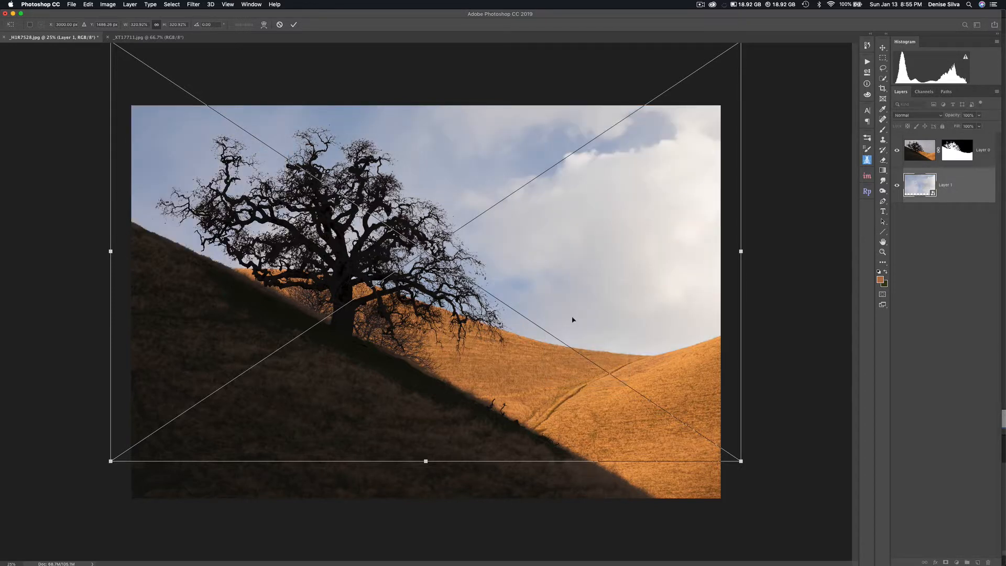
pyautogui.rightClick(566, 256)
pyautogui.click(590, 346)
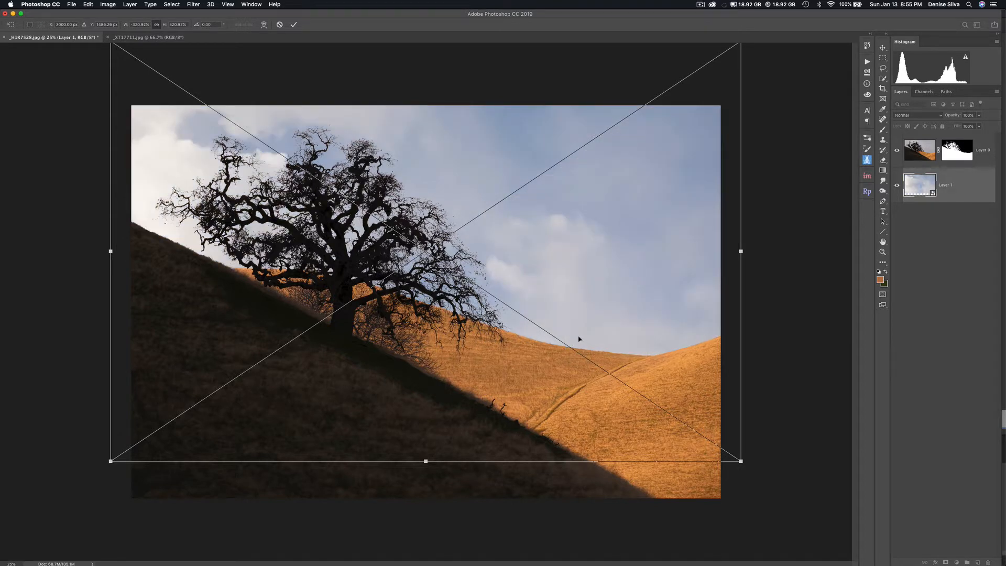
# - Align the sky's left edge with the image's left edge, lower its top edge to just above the image, and apply the transform
pyautogui.moveTo(564, 258); pyautogui.dragTo(586, 257)
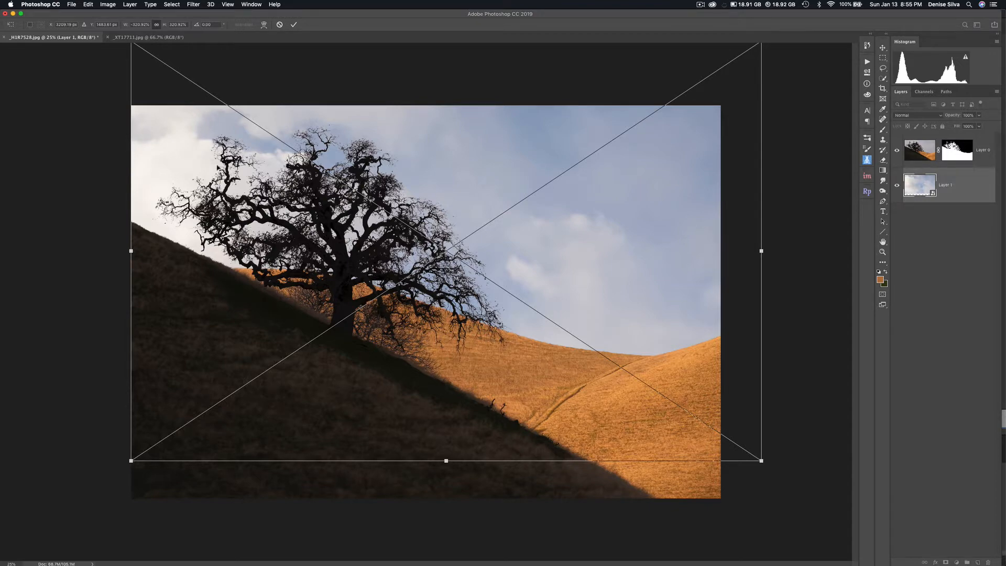
pyautogui.moveTo(539, 238); pyautogui.dragTo(540, 281)
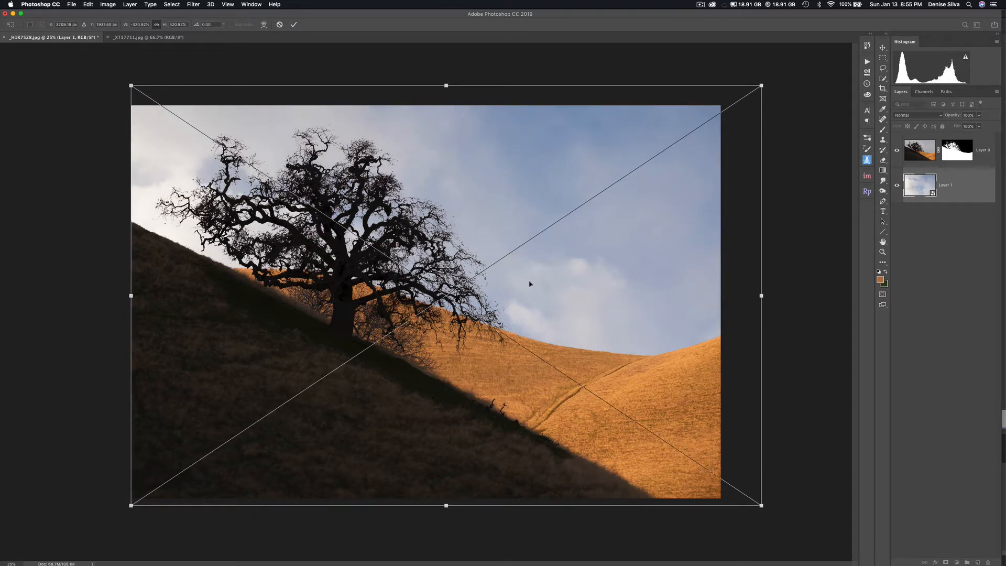
pyautogui.press('Return')
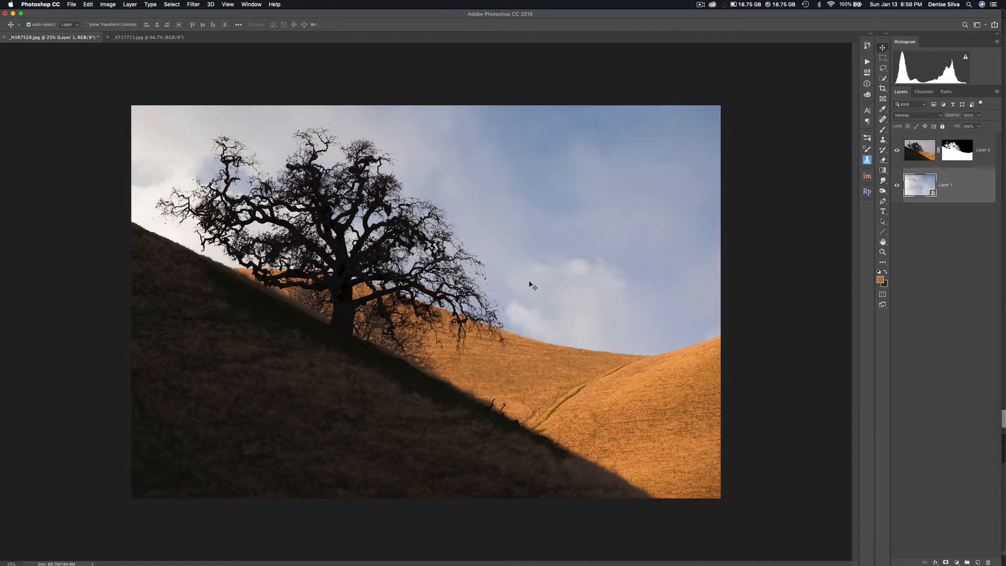
# - Disable Layer 0's mask to compare with the original sky, and re-enable it
pyautogui.rightClick(946, 160)
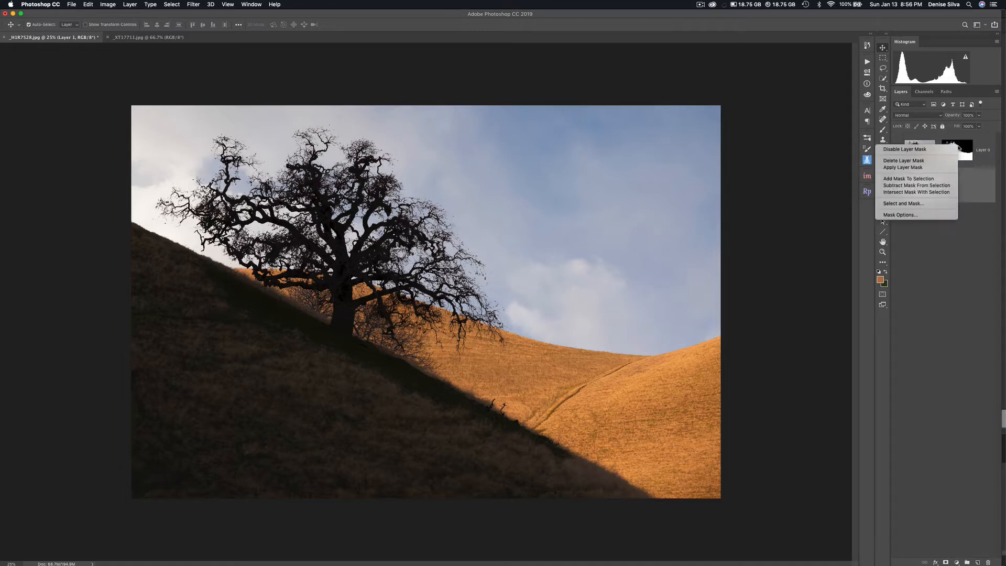
pyautogui.click(915, 150)
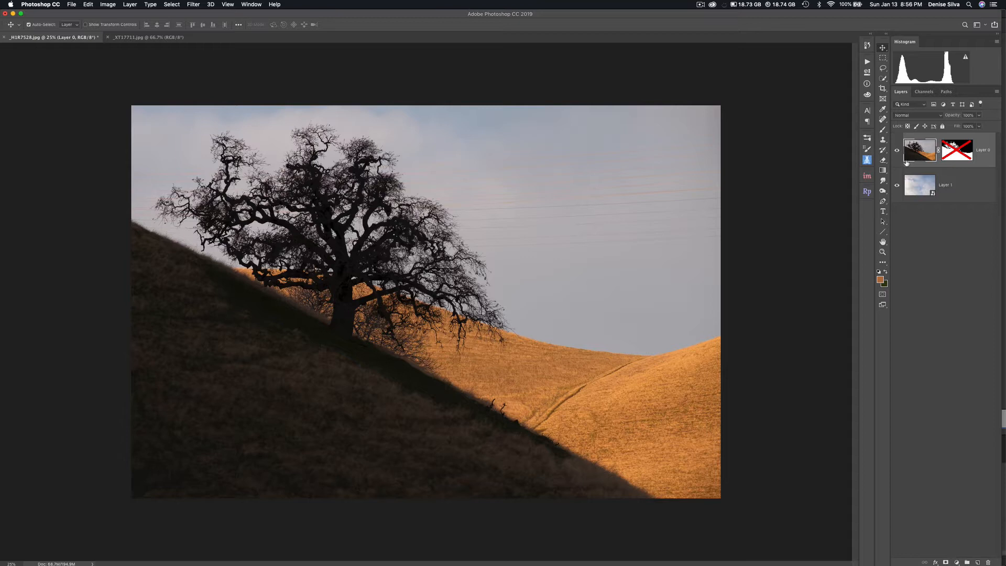
pyautogui.rightClick(961, 159)
pyautogui.click(900, 159)
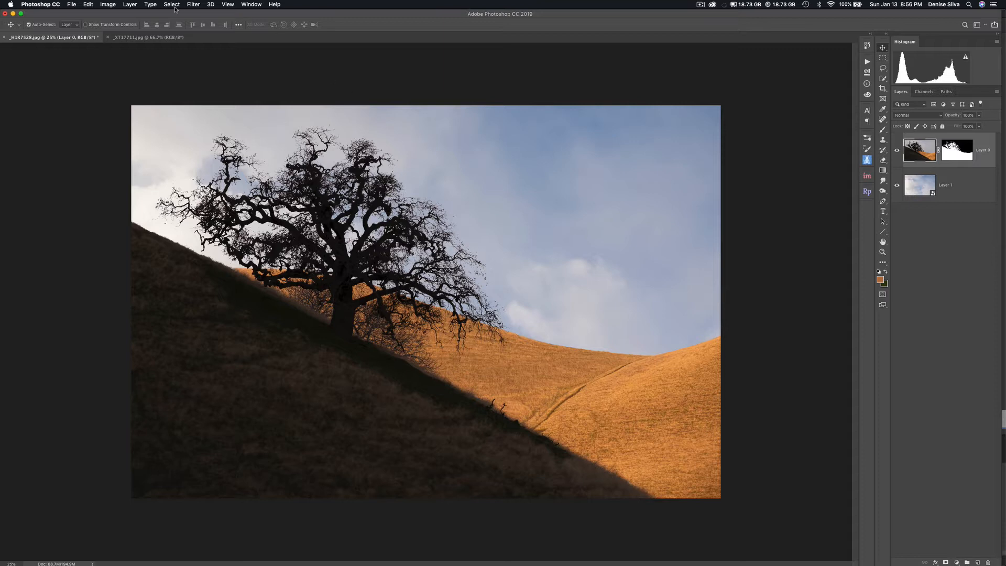
# - Flatten the tree and sky layers into a single background
pyautogui.click(130, 5)
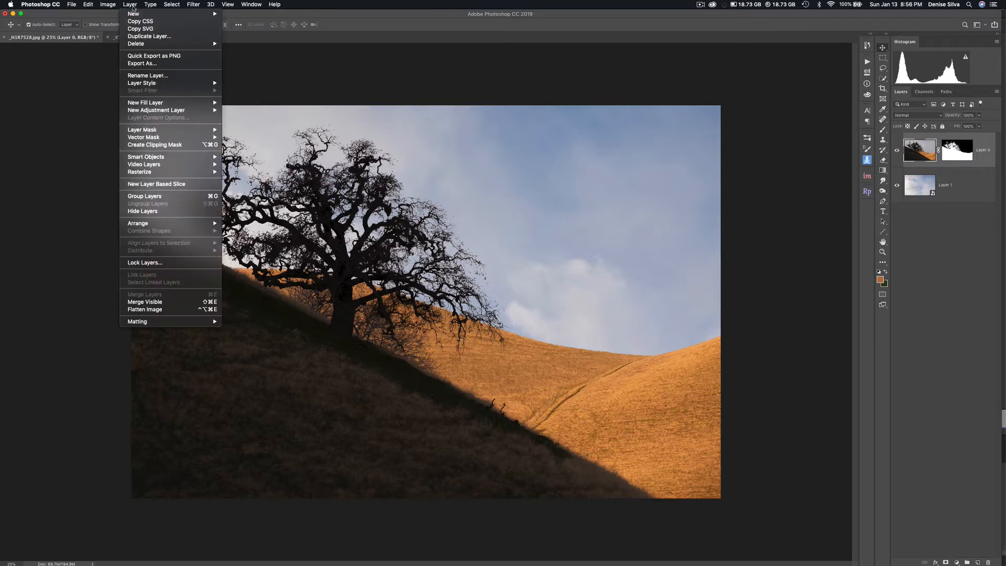
pyautogui.click(155, 313)
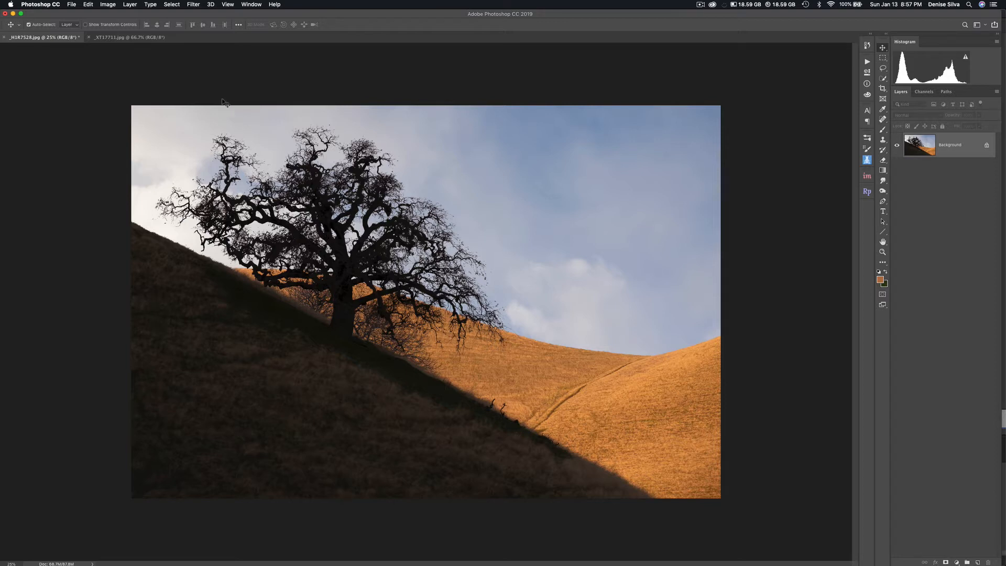
pyautogui.click(193, 5)
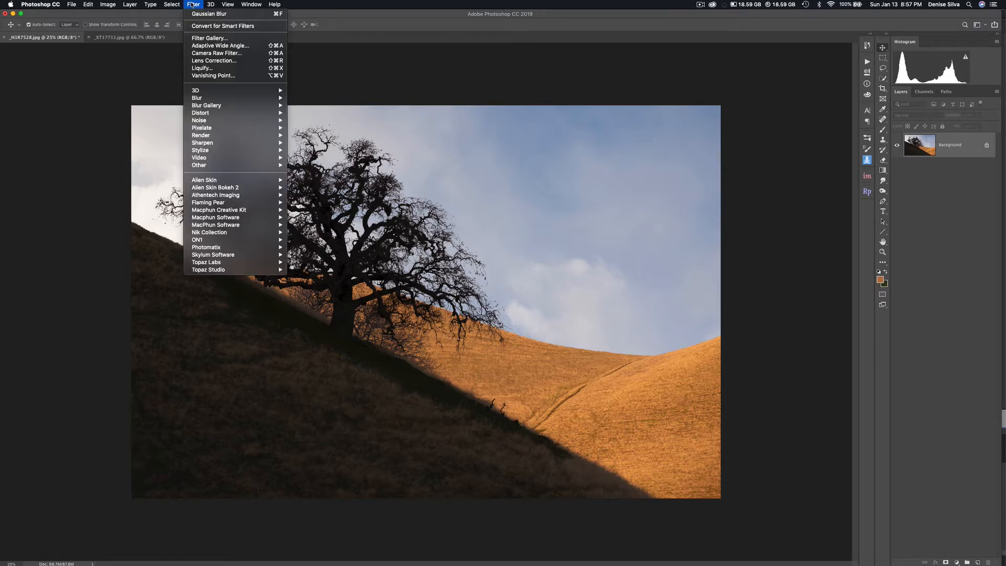
pyautogui.click(210, 53)
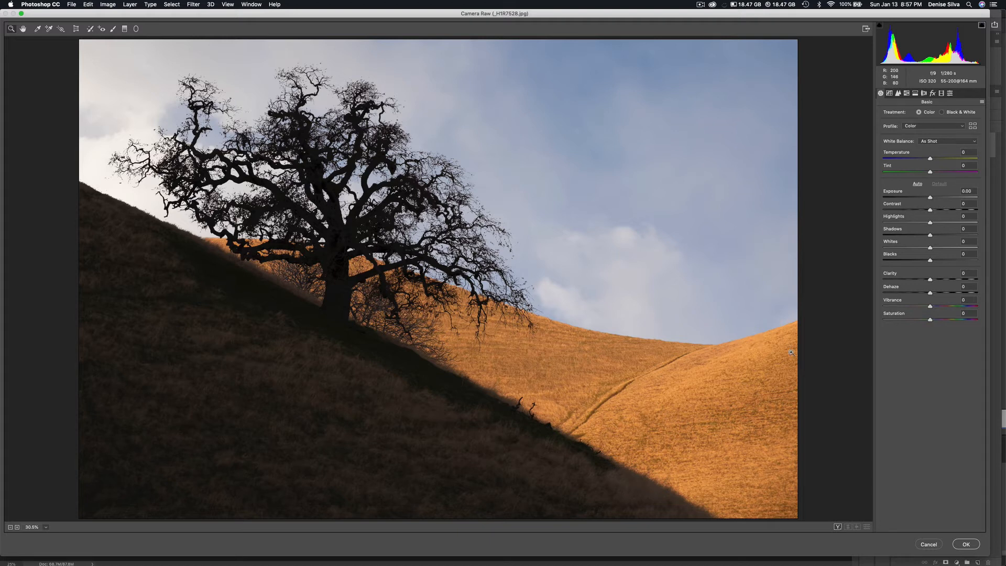
pyautogui.click(930, 543)
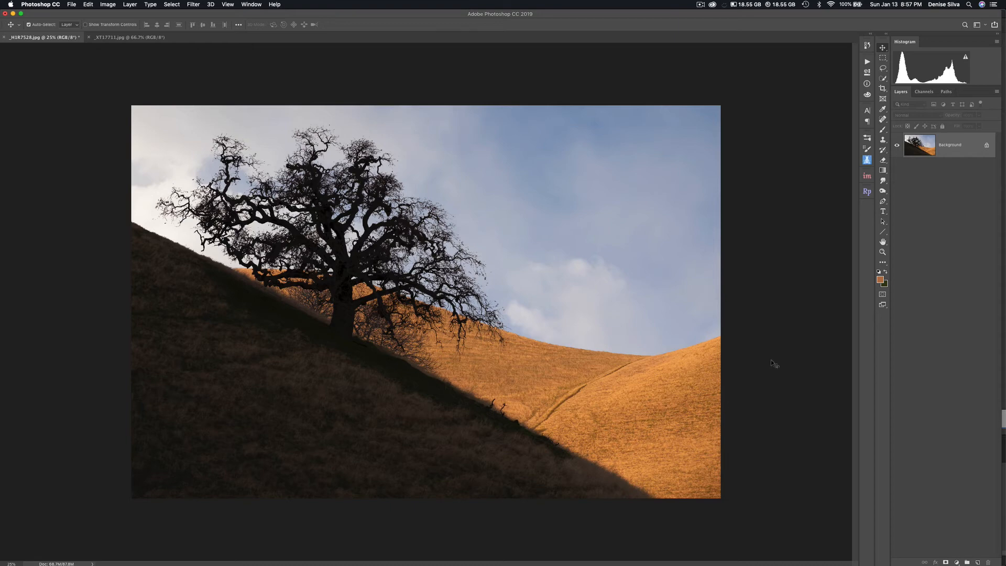
# - Delete the saved "shadows" alpha channel from the flattened document
pyautogui.click(925, 92)
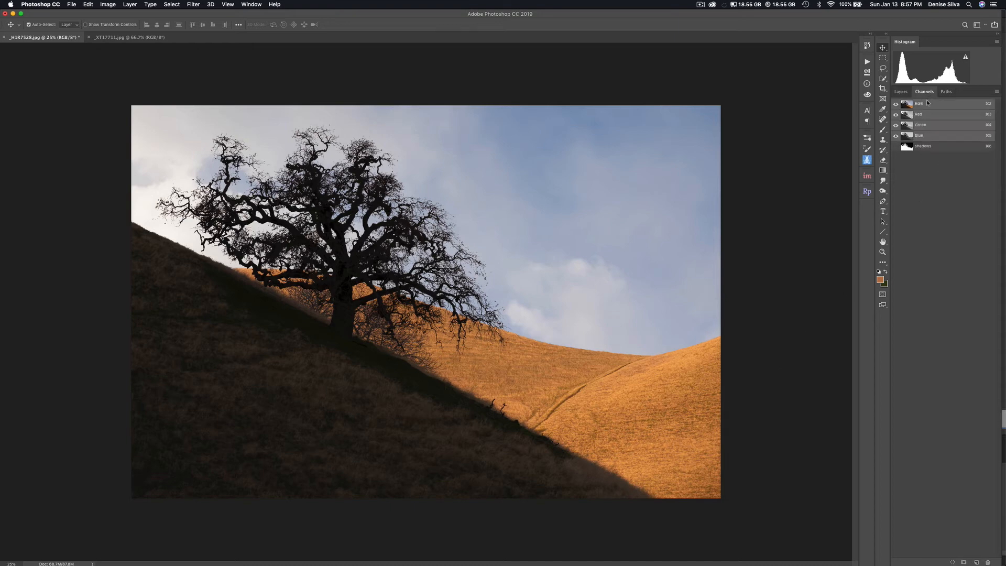
pyautogui.doubleClick(934, 151)
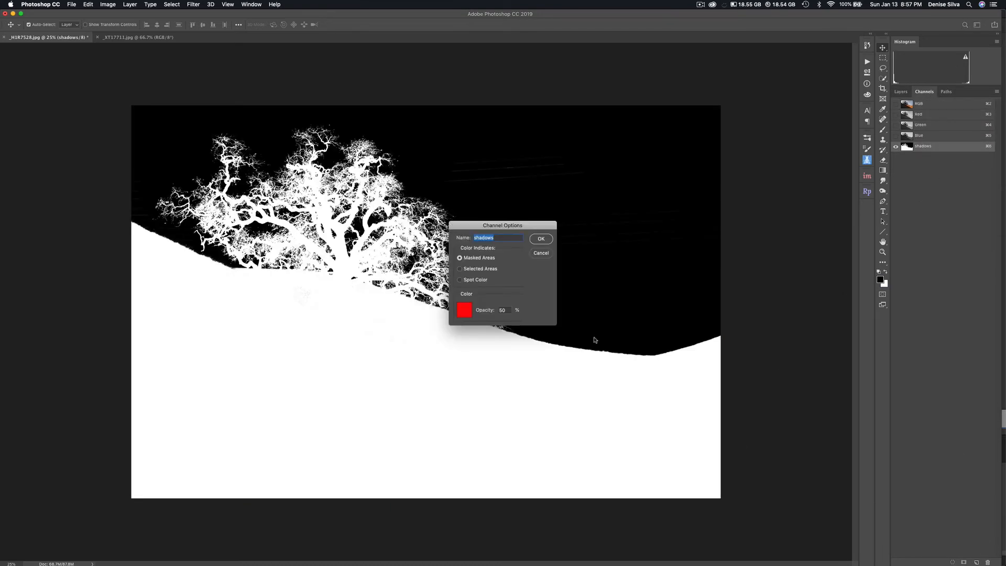
pyautogui.press('Return')
pyautogui.moveTo(966, 152); pyautogui.dragTo(988, 562)
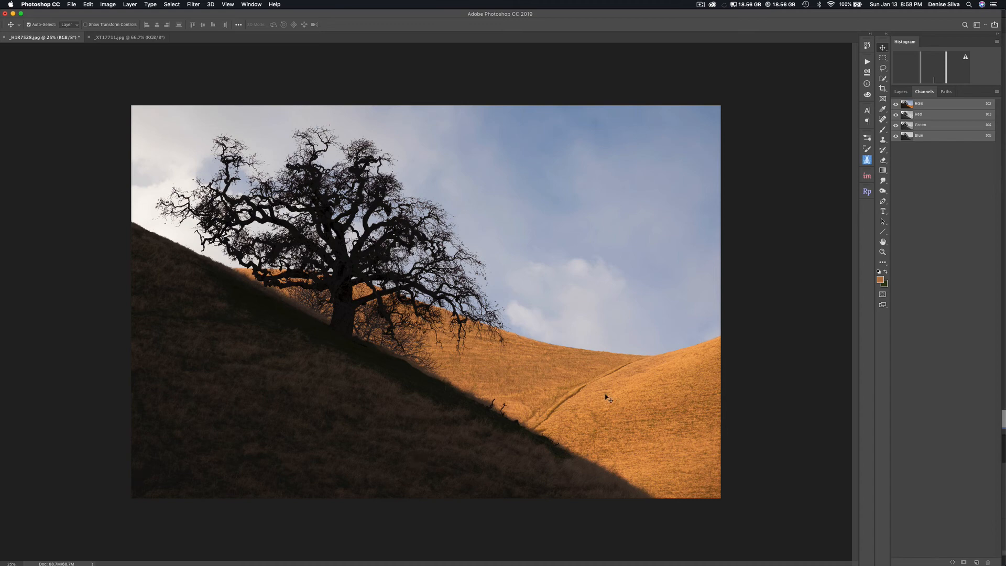
pyautogui.click(700, 4)
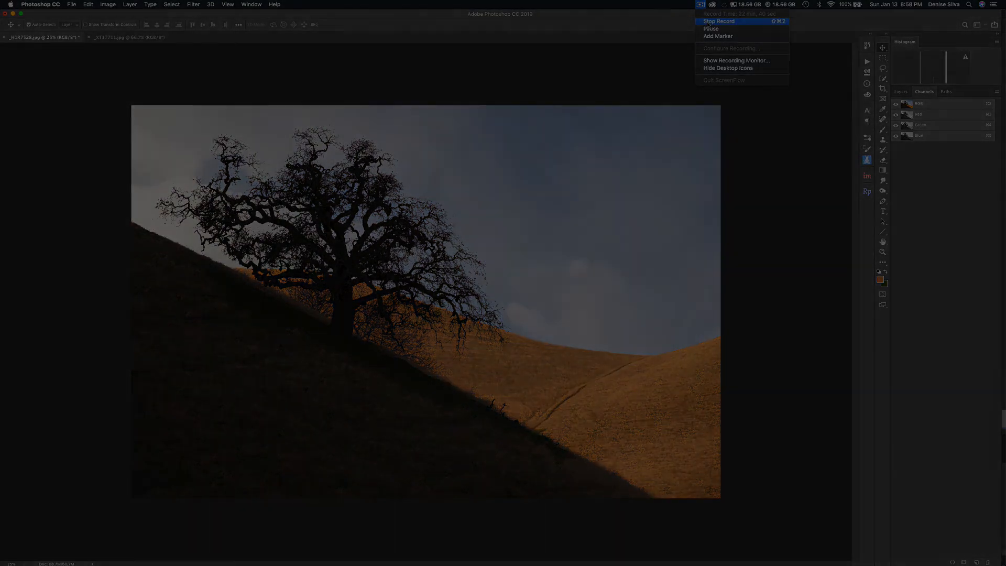